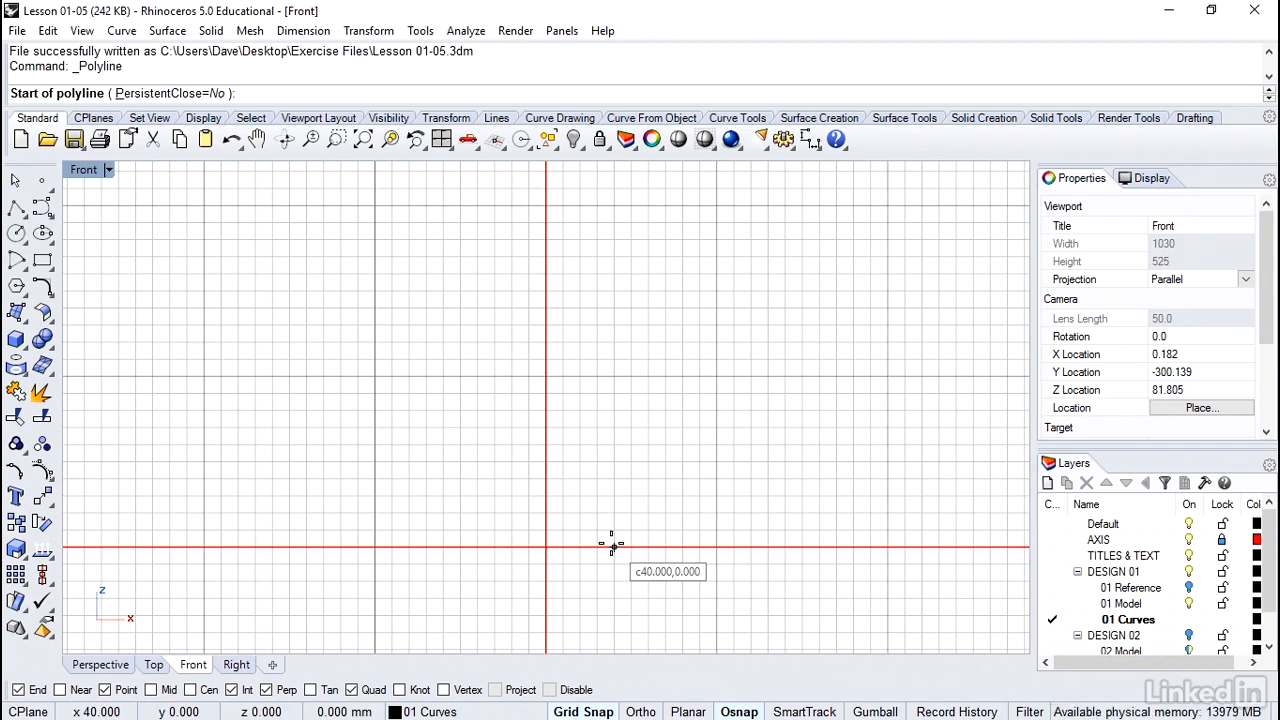
Step: Draw a zigzag polyline in the front view from (40,0) up to (40,200), alternating between x=40 and x=50 every 10 mm of height
click(612, 546)
click(629, 529)
click(613, 512)
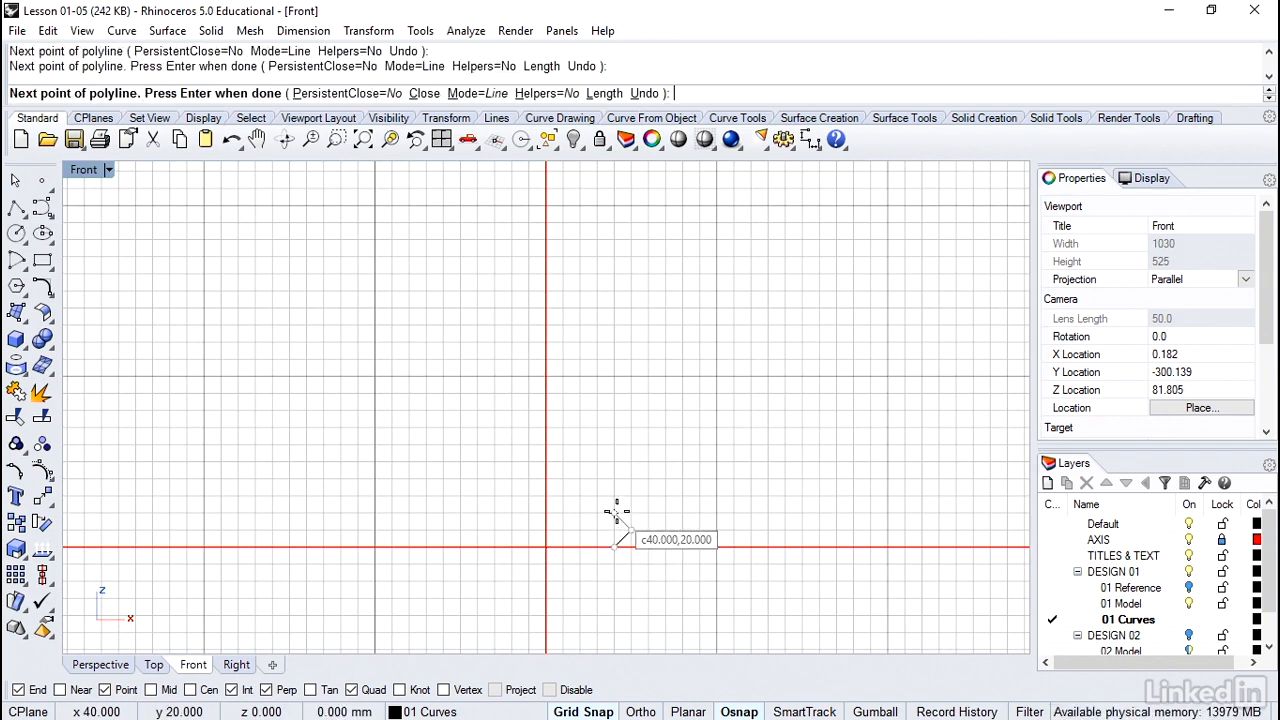
click(630, 495)
click(613, 478)
click(630, 461)
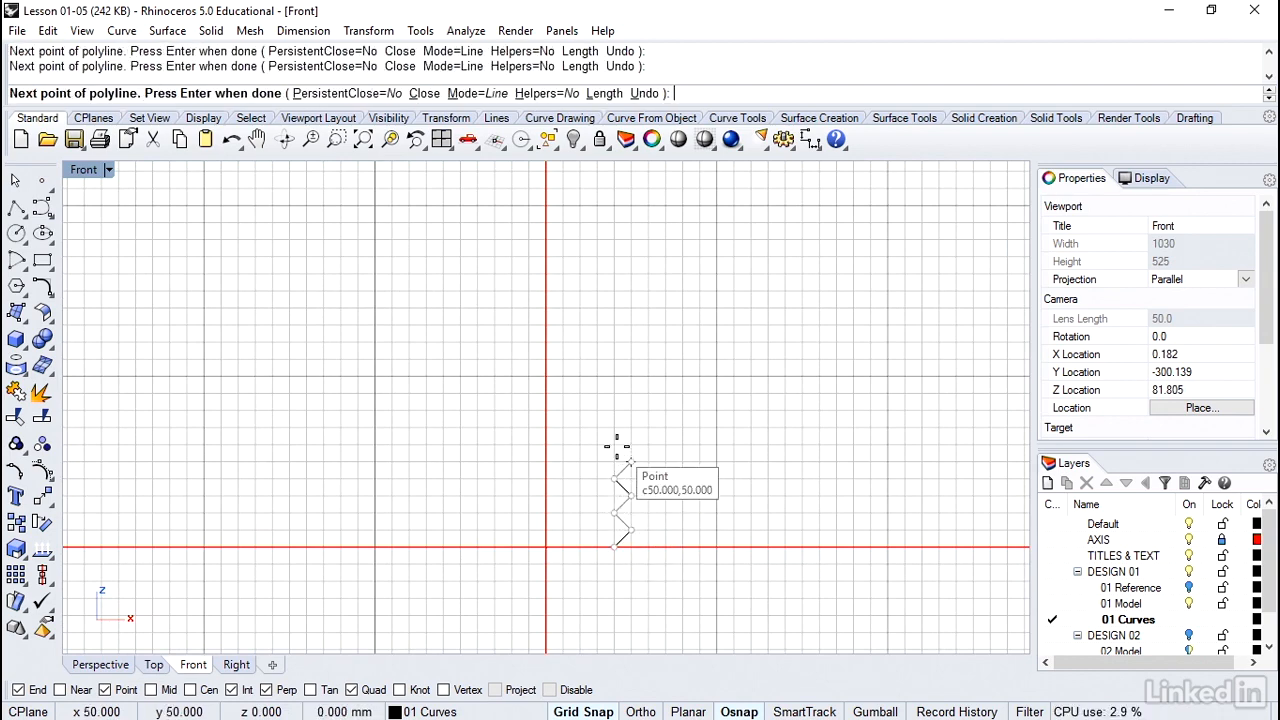
click(613, 444)
click(630, 427)
click(614, 410)
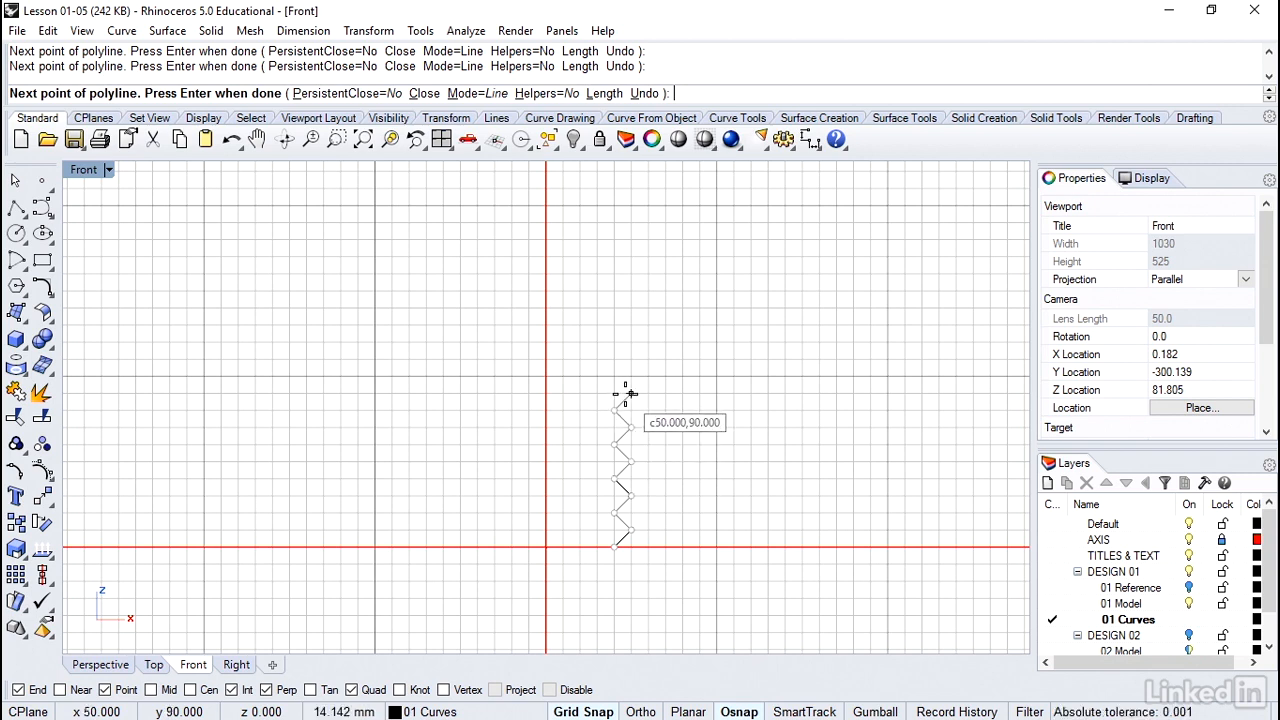
click(630, 393)
click(613, 376)
click(630, 359)
click(613, 342)
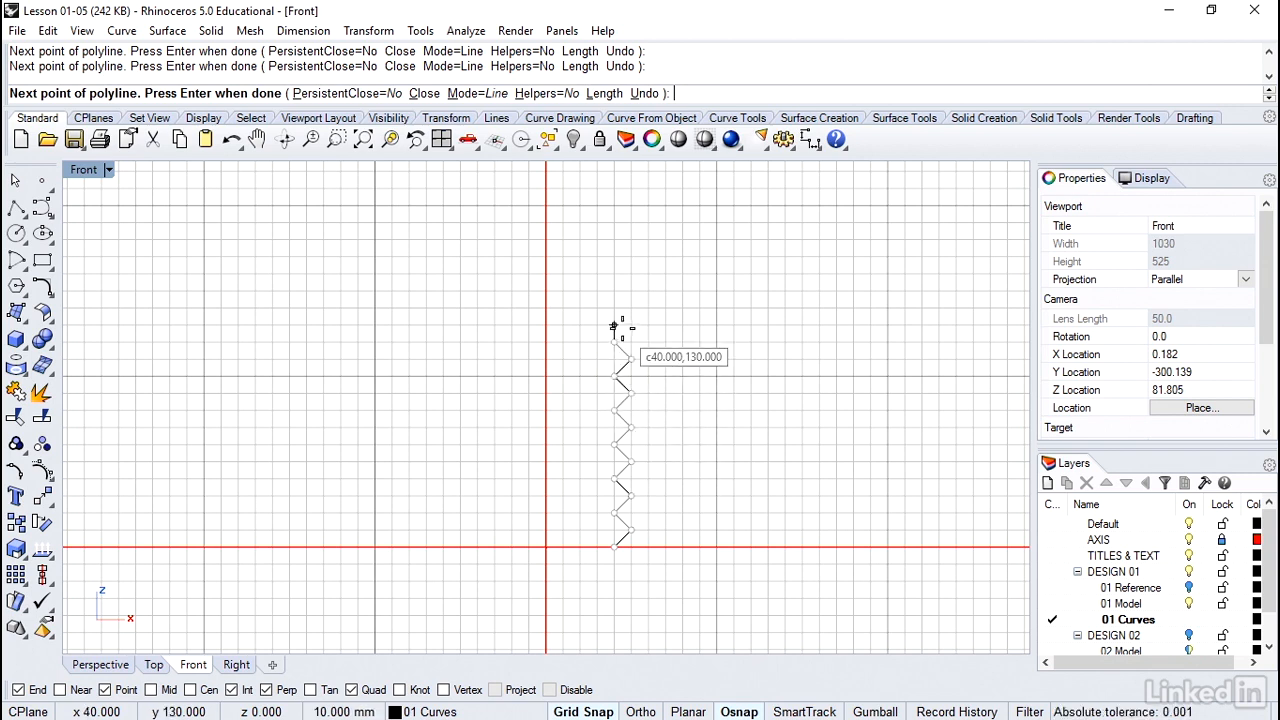
click(630, 325)
click(613, 308)
click(630, 291)
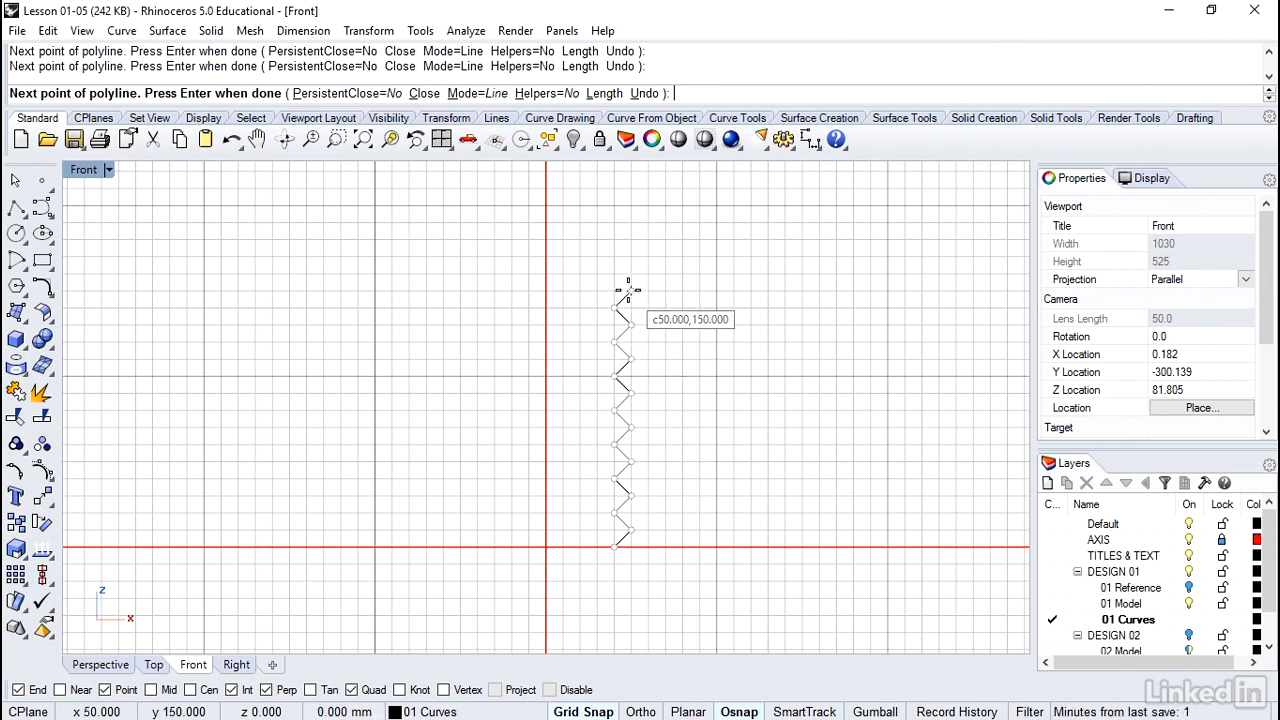
click(614, 274)
click(630, 257)
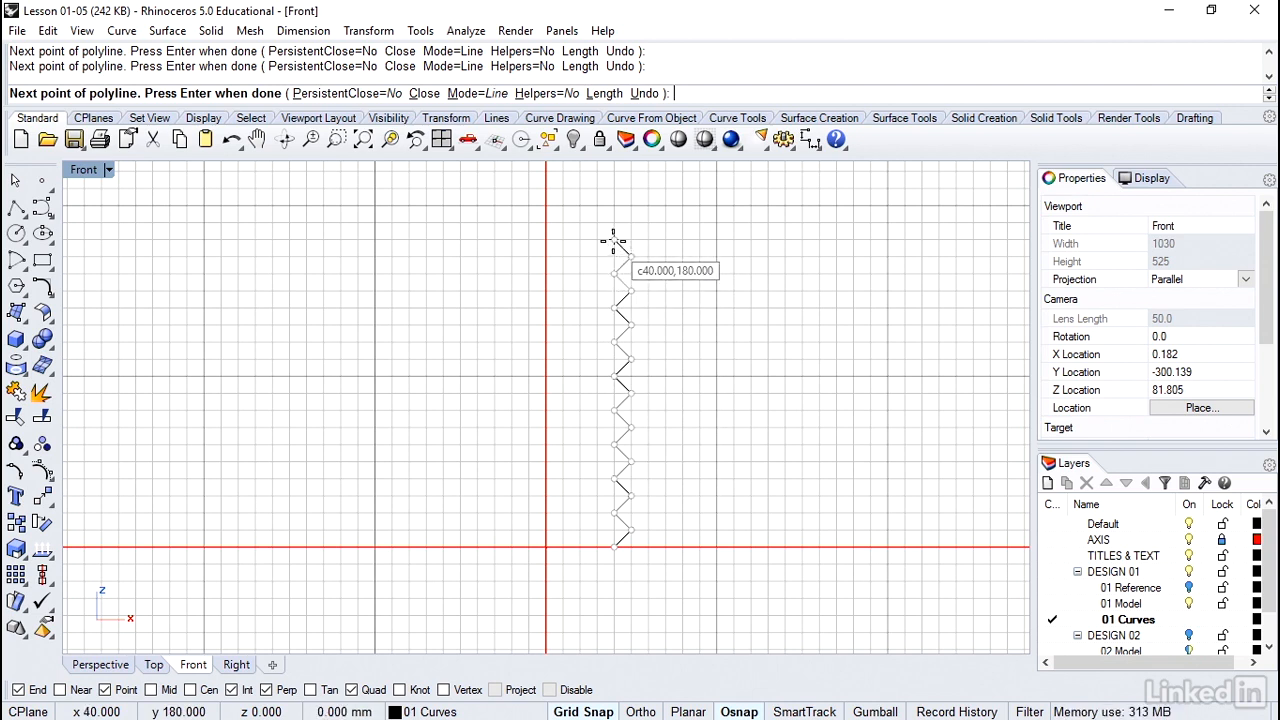
click(614, 240)
click(630, 223)
click(614, 206)
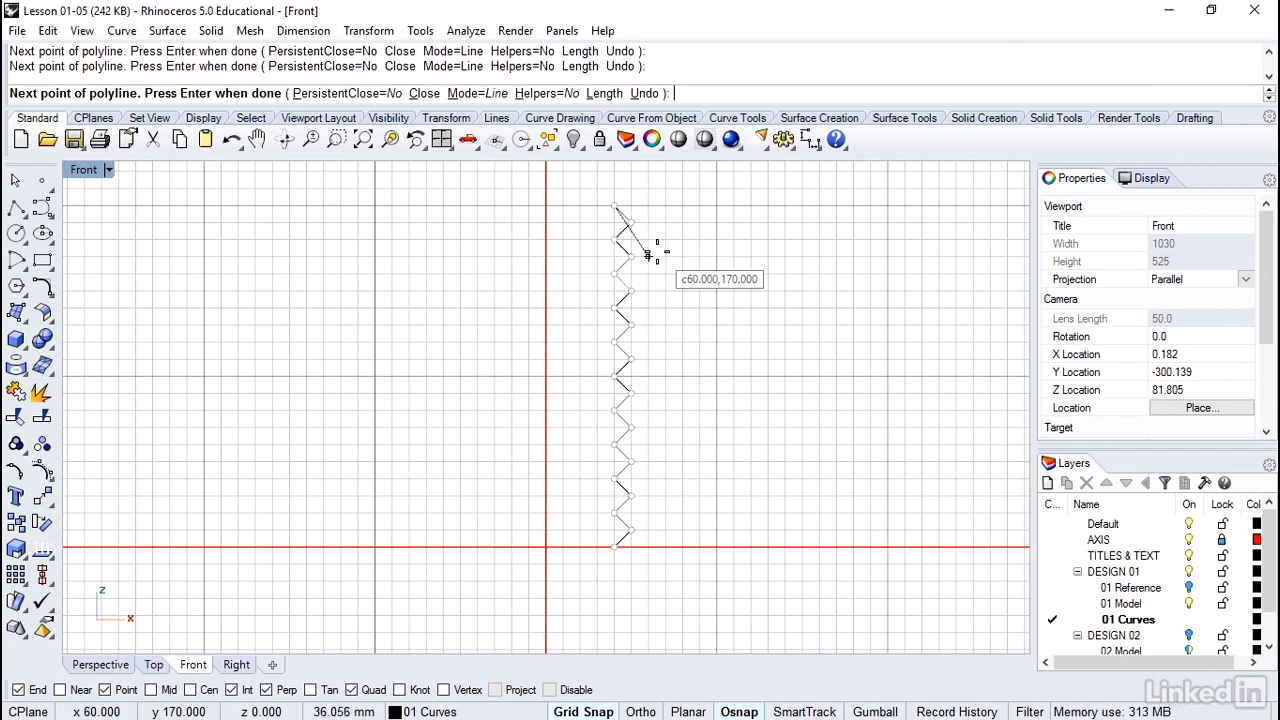
key(Return)
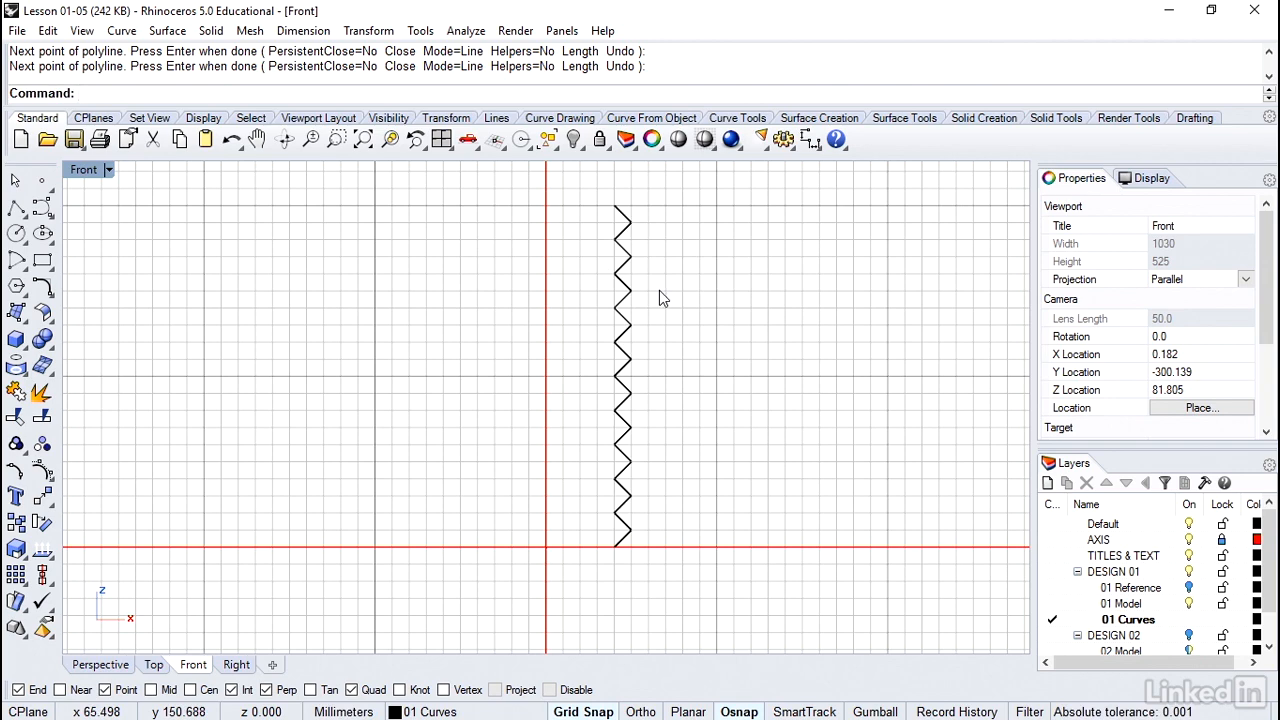
Step: Round all corners of the zigzag polyline using Fillet Corners with a radius of 5 mm
double_click(84, 172)
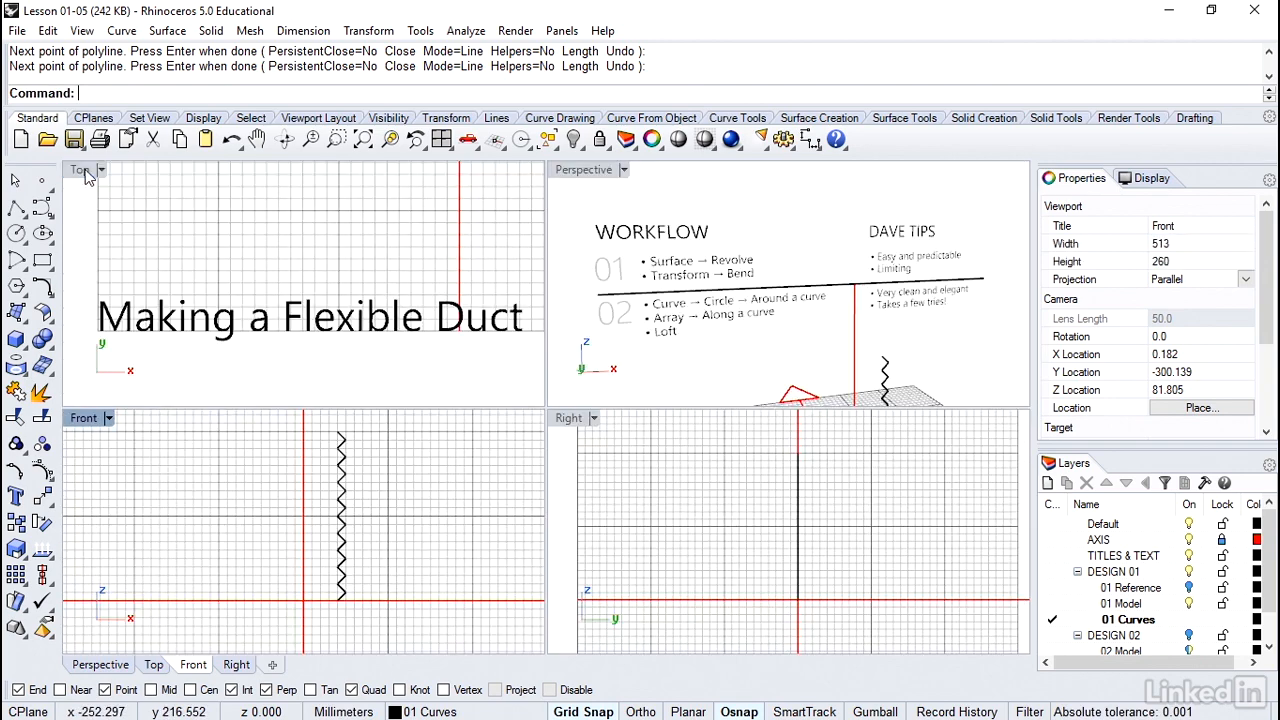
double_click(583, 170)
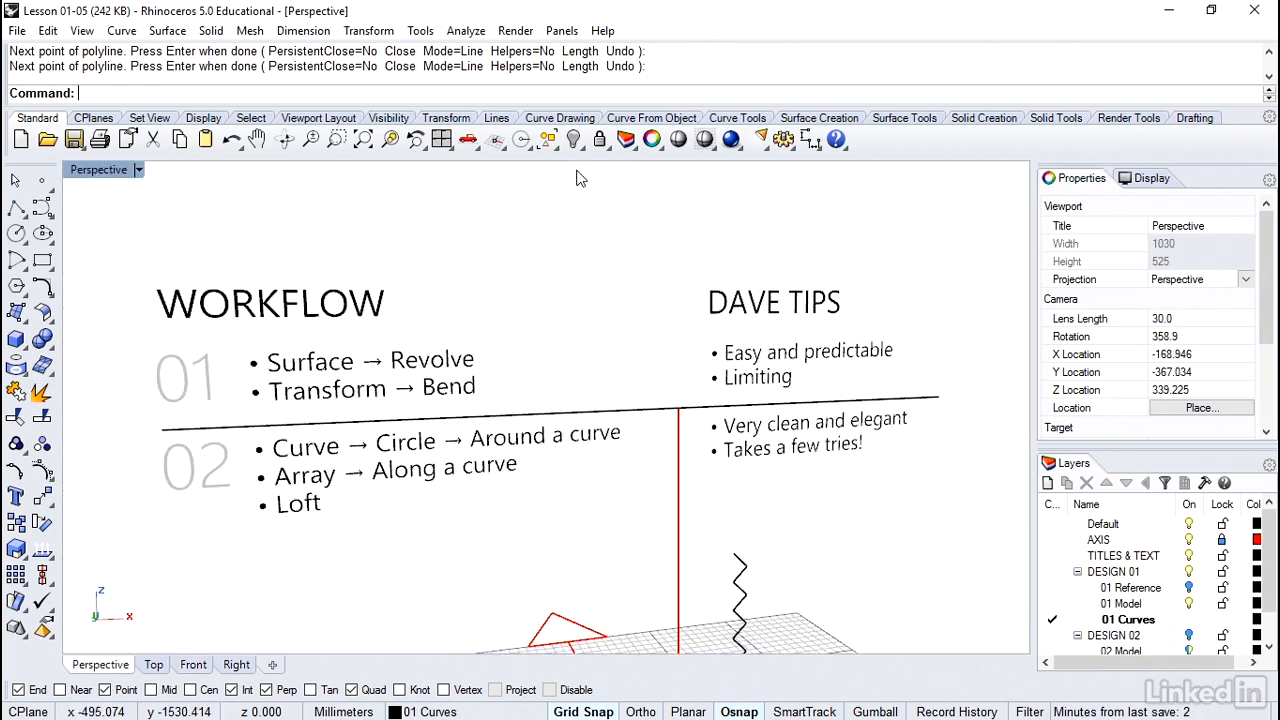
scroll(714, 404, up, 5)
scroll(714, 404, down, 2)
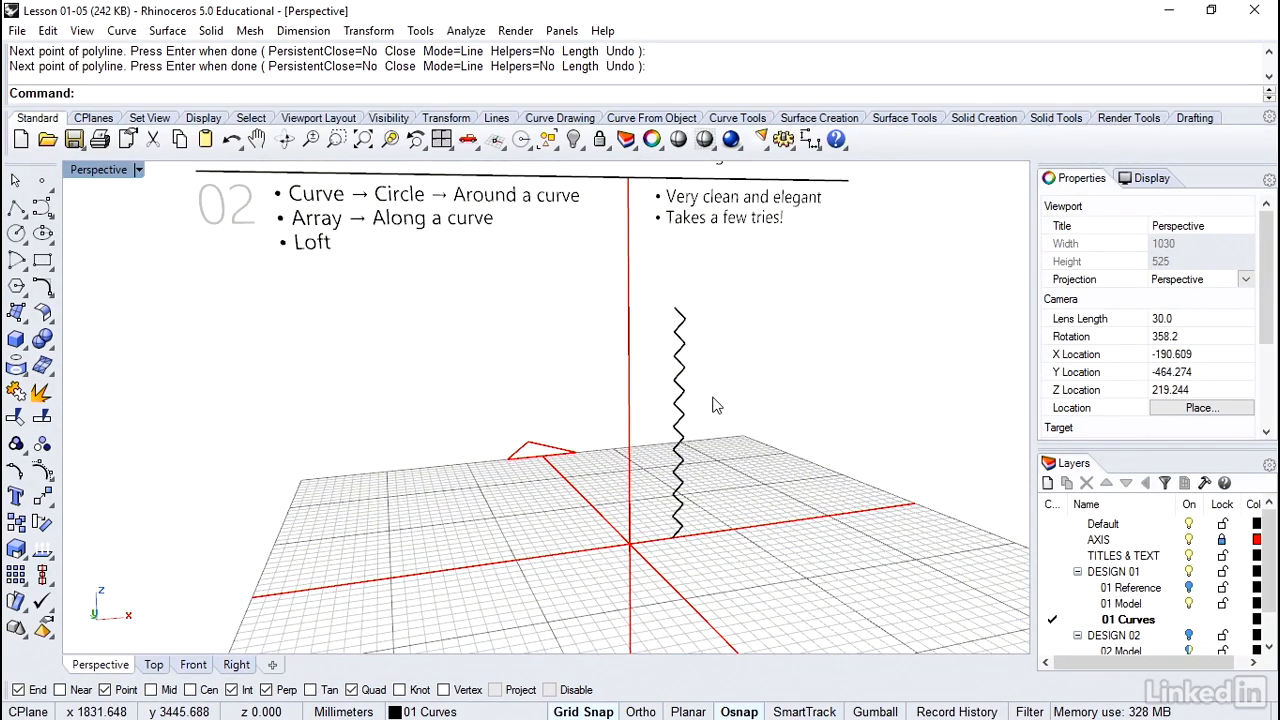
right_drag(714, 404, 714, 404)
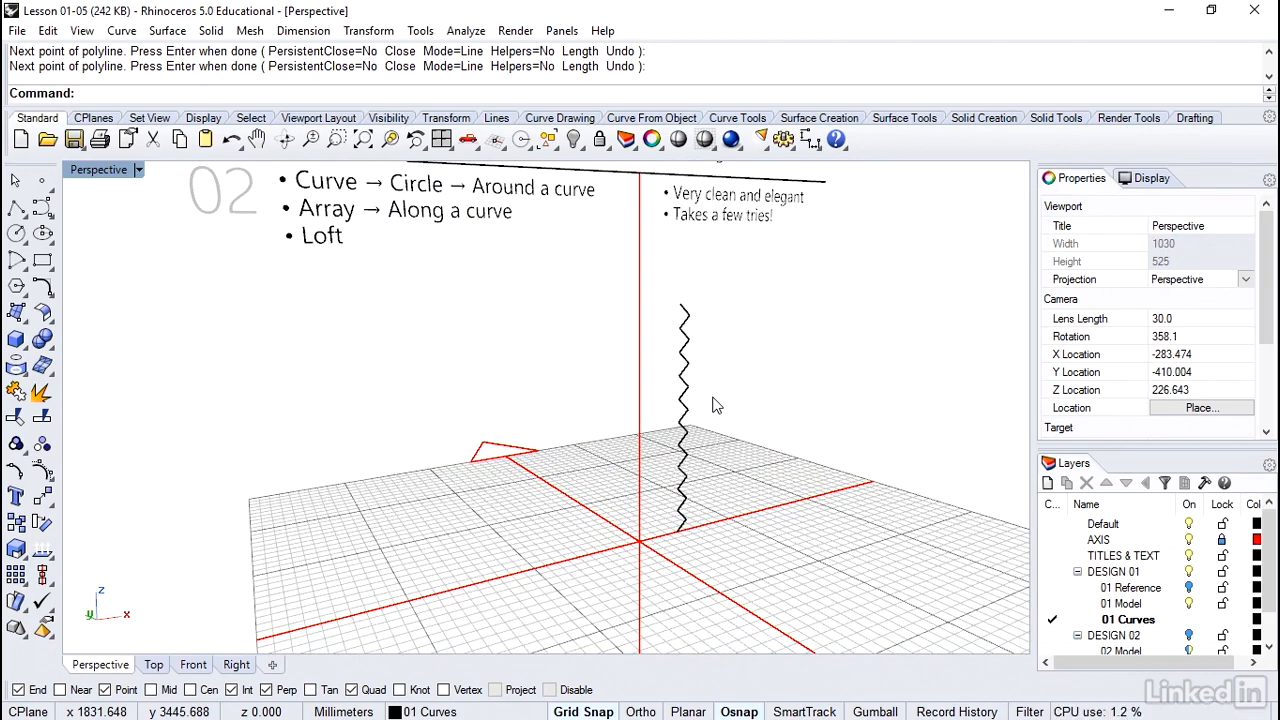
scroll(714, 404, up, 5)
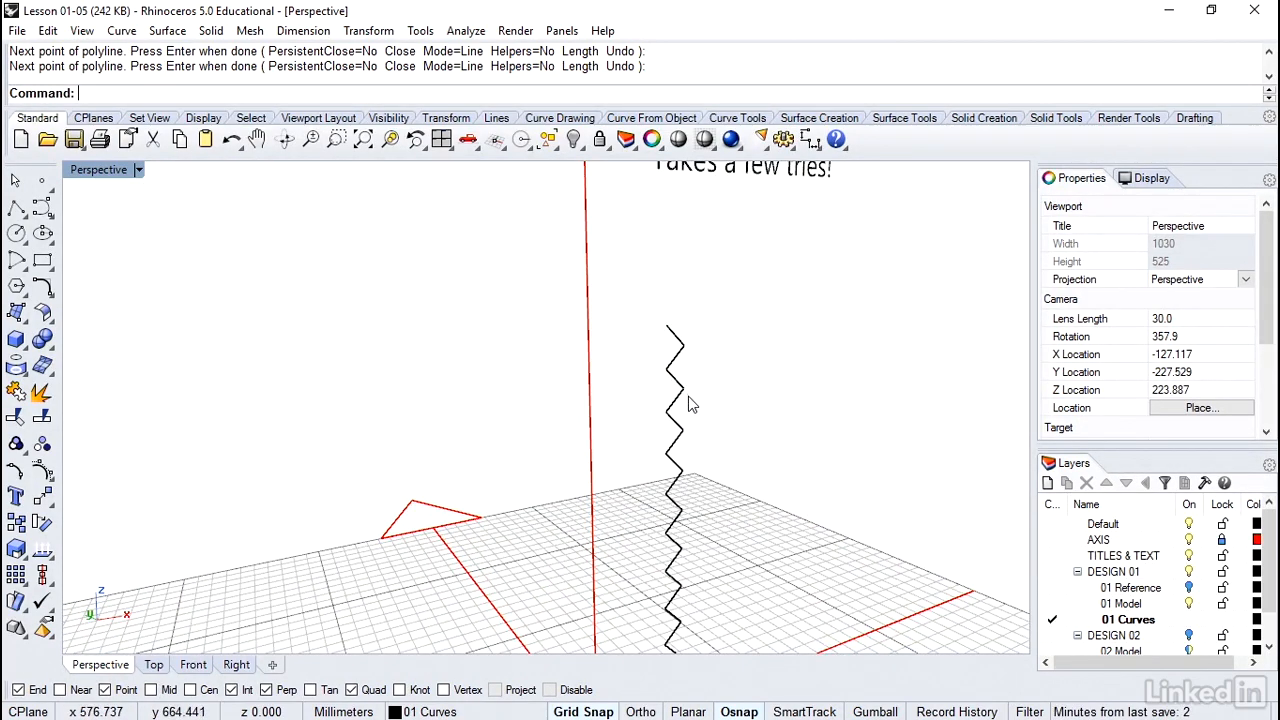
click(122, 32)
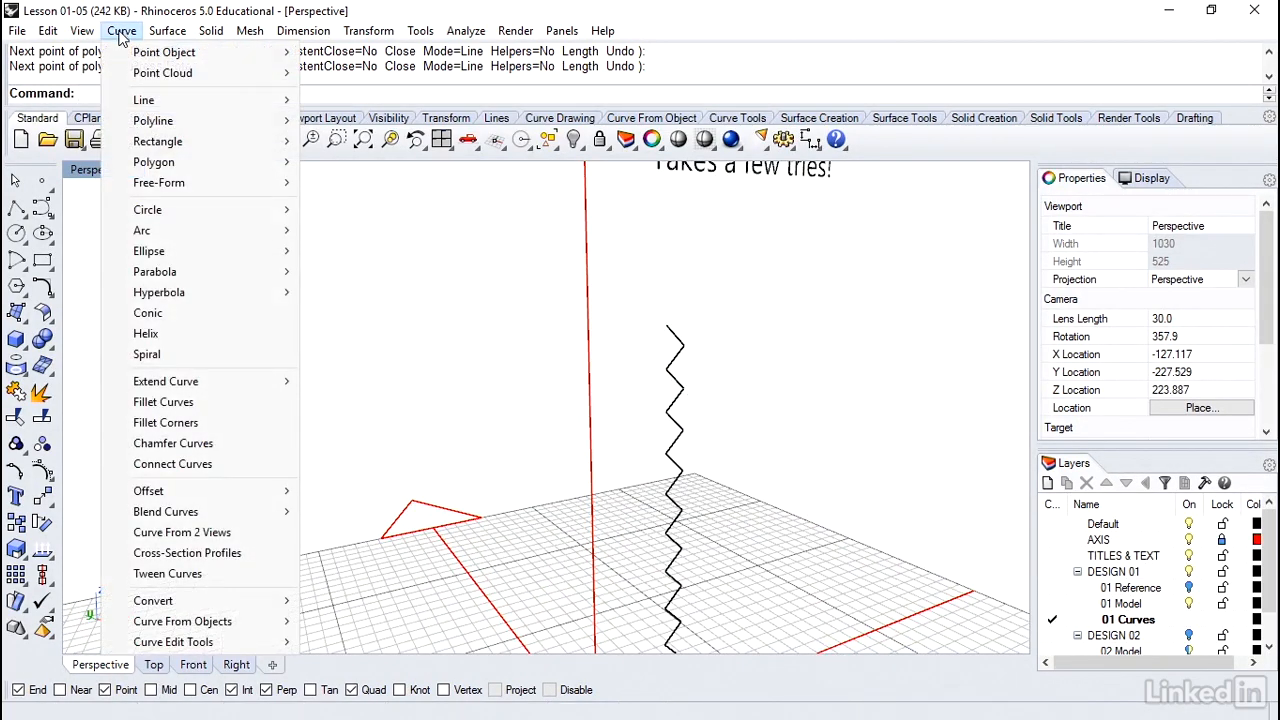
click(186, 425)
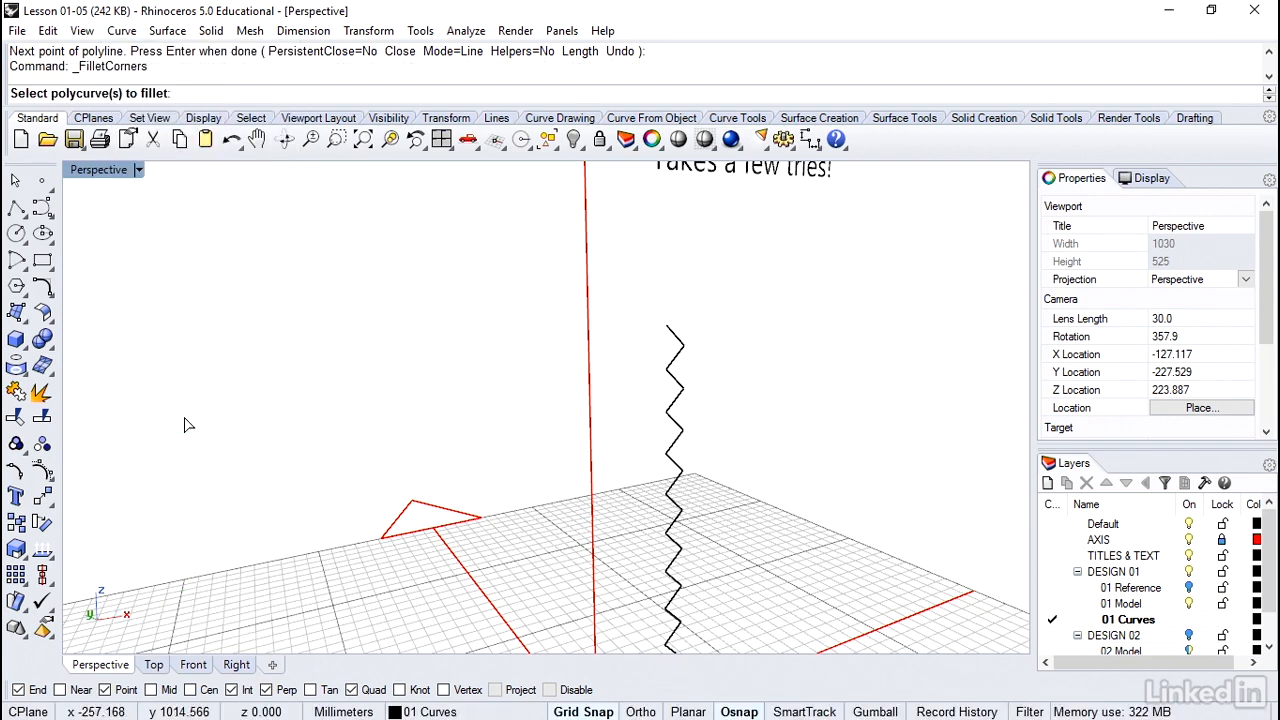
click(682, 383)
key(Return)
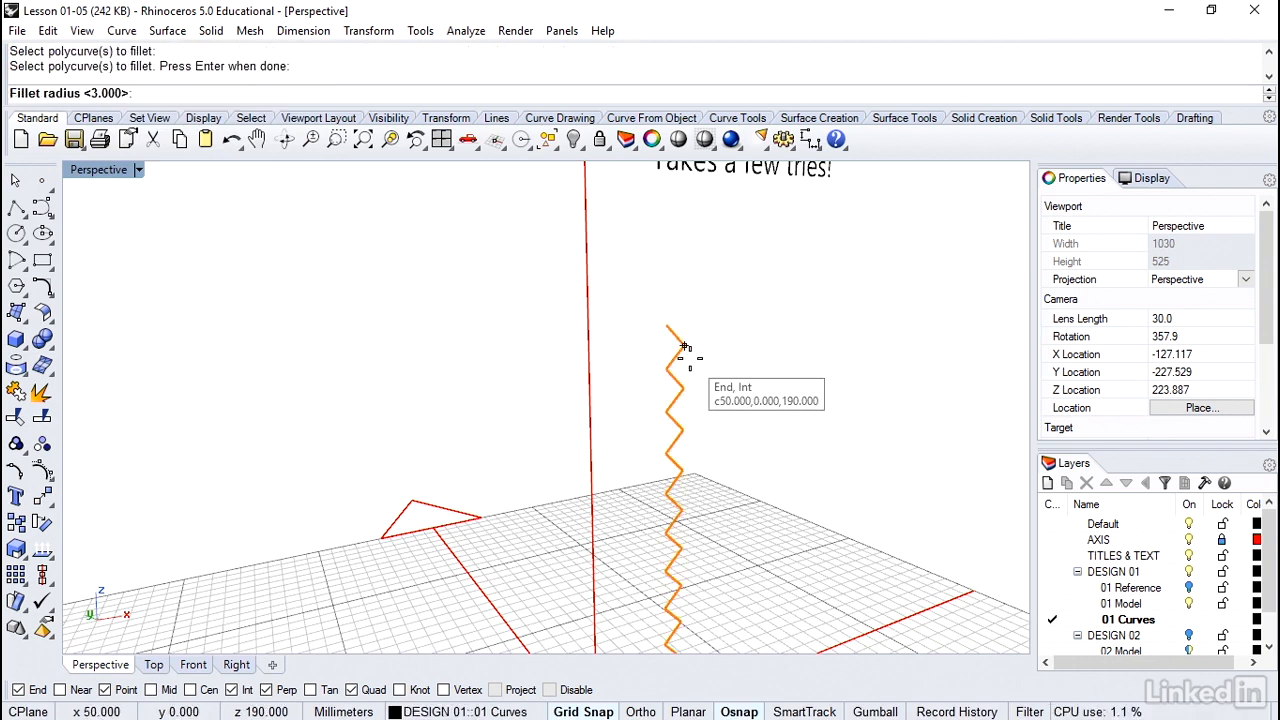
text(5)
key(Return)
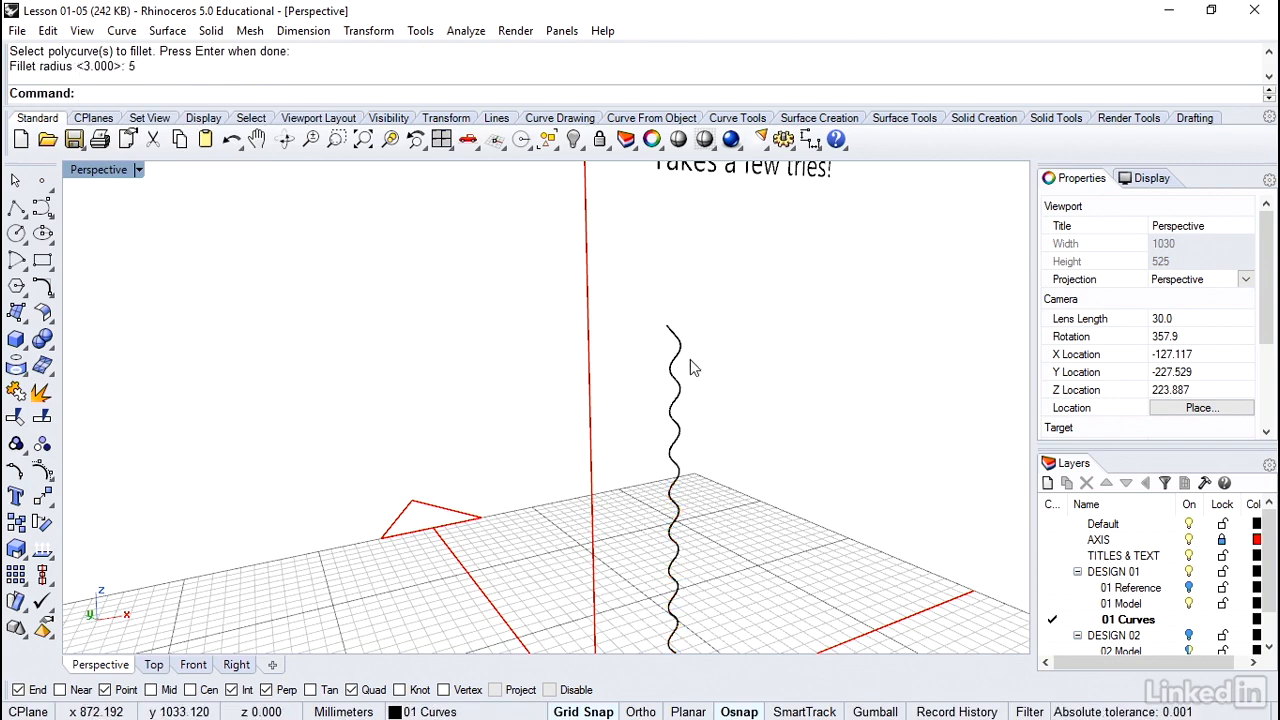
Step: Revolve the wavy curve through a full circle around the vertical red axis line, starting the axis at the origin
right_drag(781, 416, 757, 393)
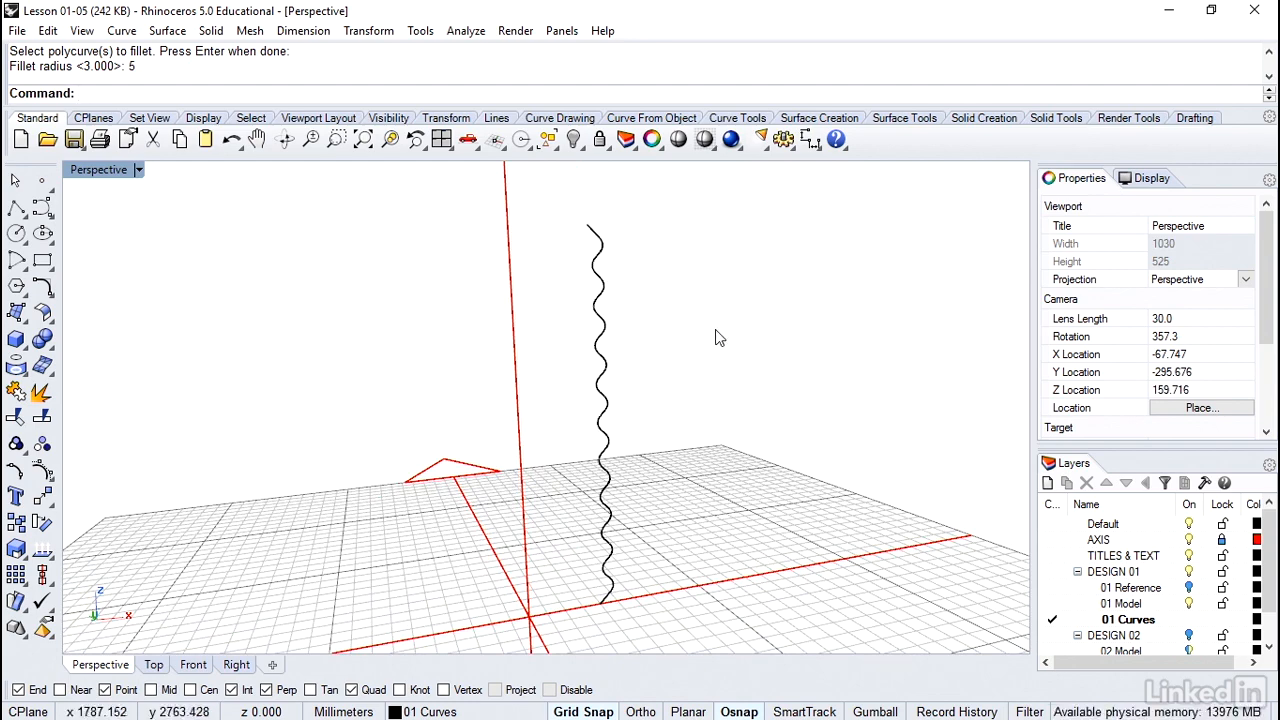
click(167, 31)
click(195, 135)
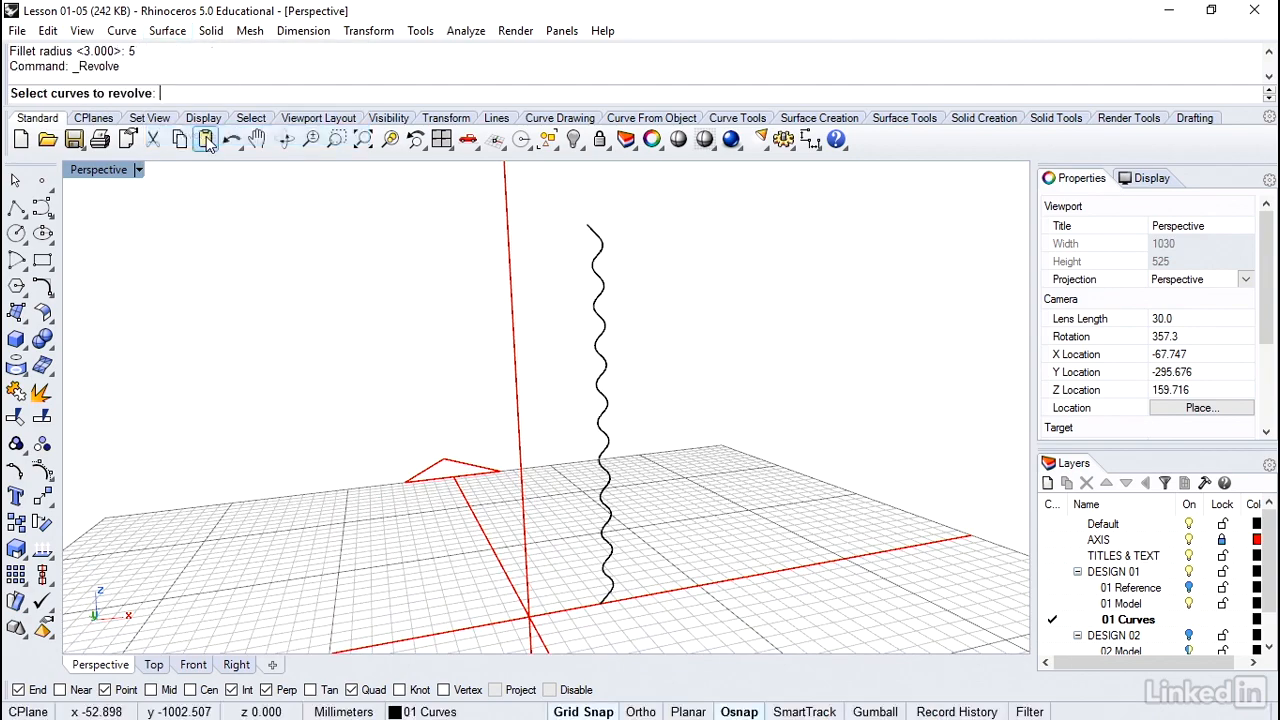
click(601, 264)
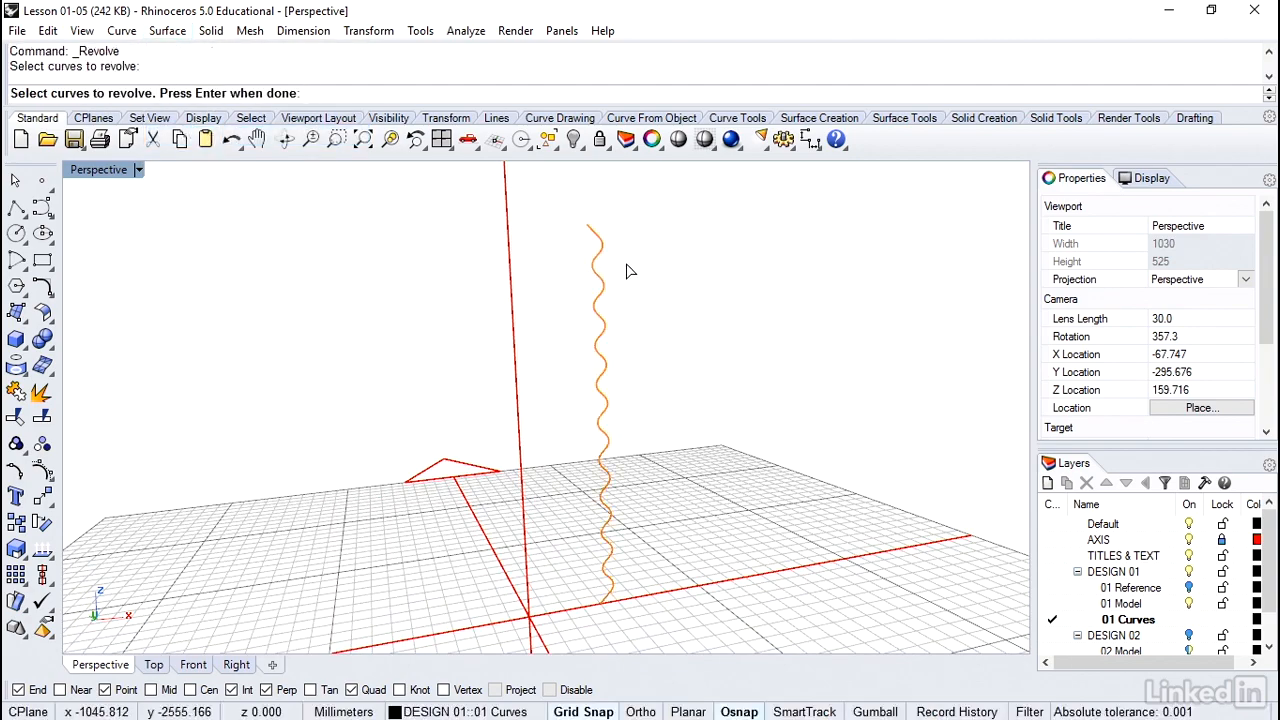
key(Return)
scroll(627, 263, down, 5)
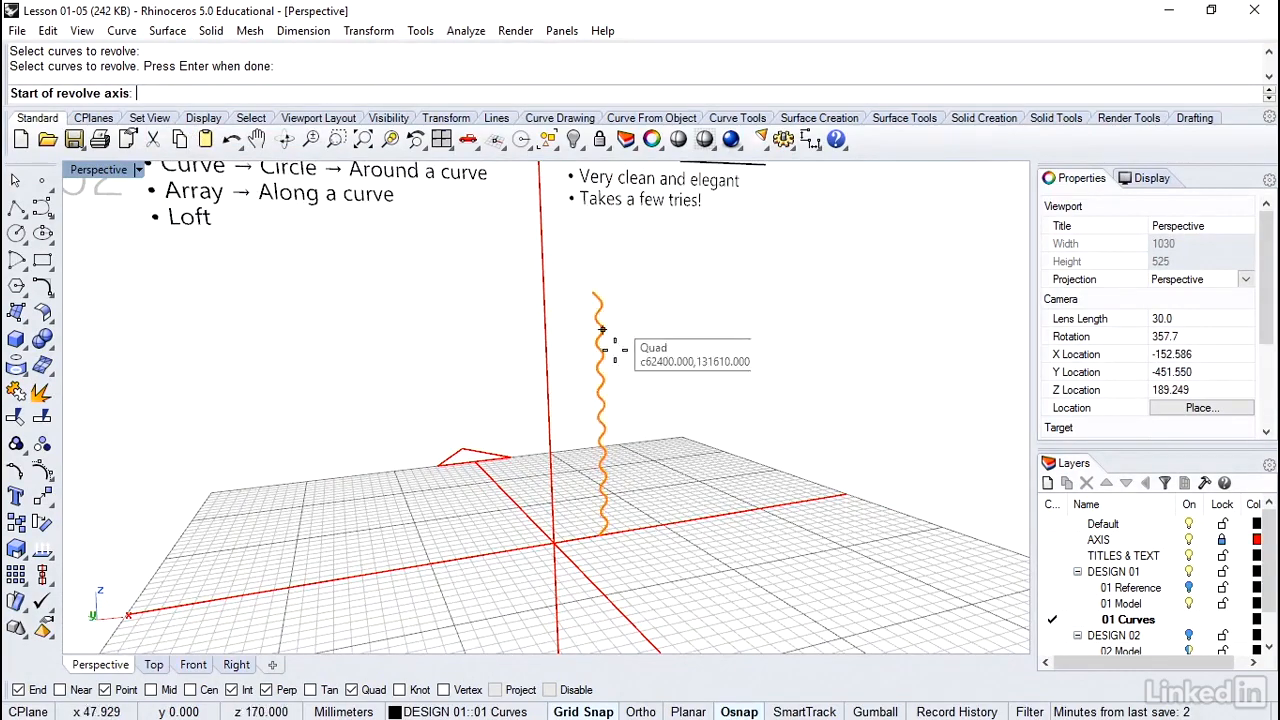
click(562, 538)
right_drag(563, 538, 565, 560)
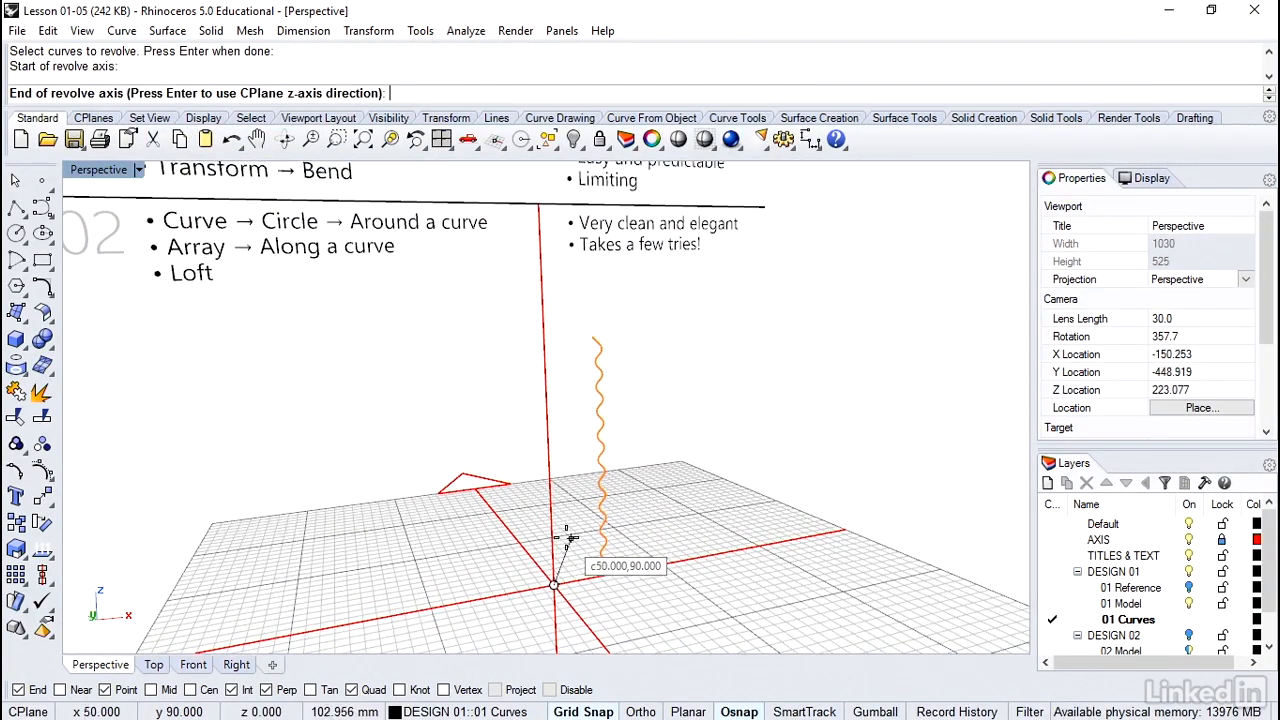
click(540, 206)
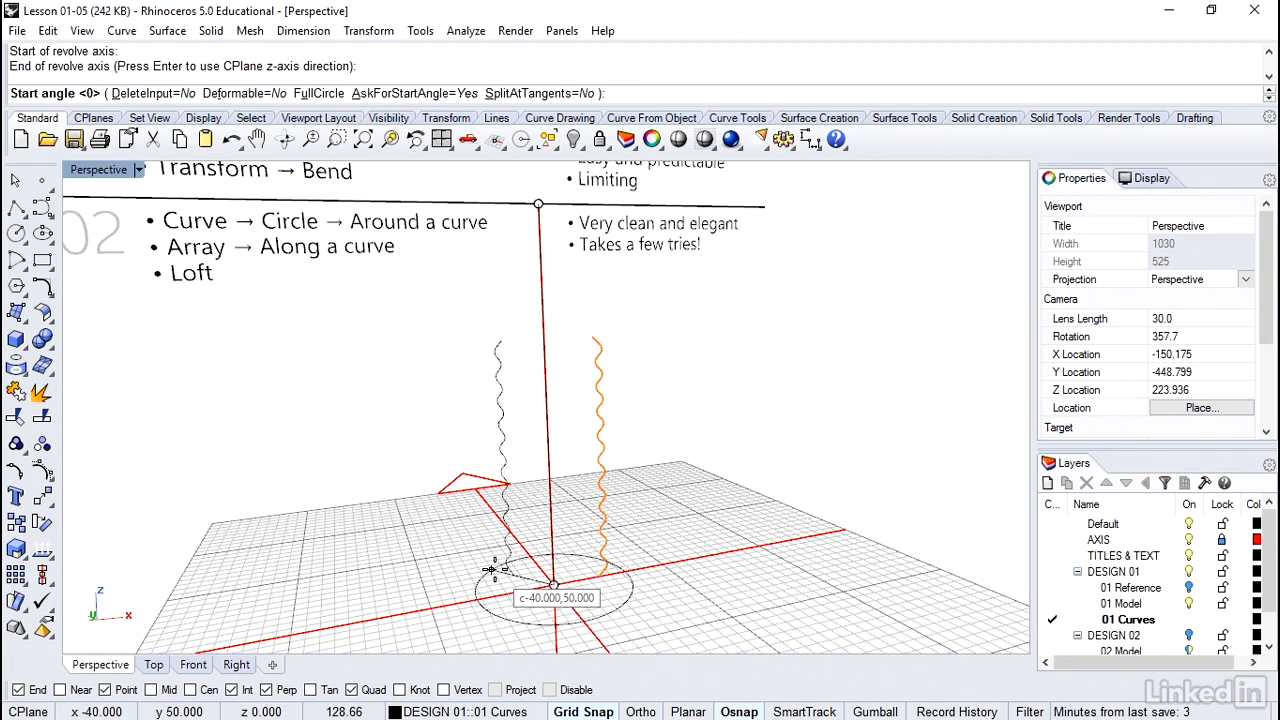
click(319, 93)
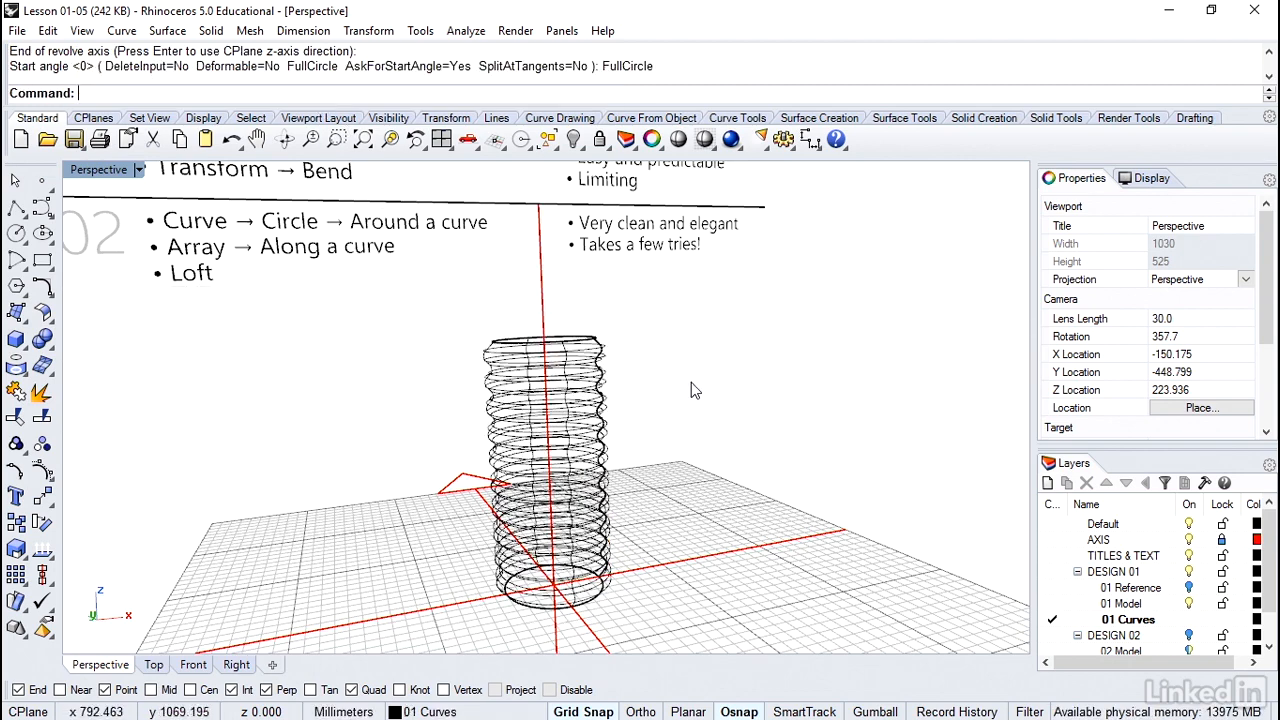
Step: Set the perspective view to Shaded display and take a closer look at the revolved duct from above
right_drag(691, 382, 716, 403)
key(ctrl+alt+s)
scroll(716, 402, up, 6)
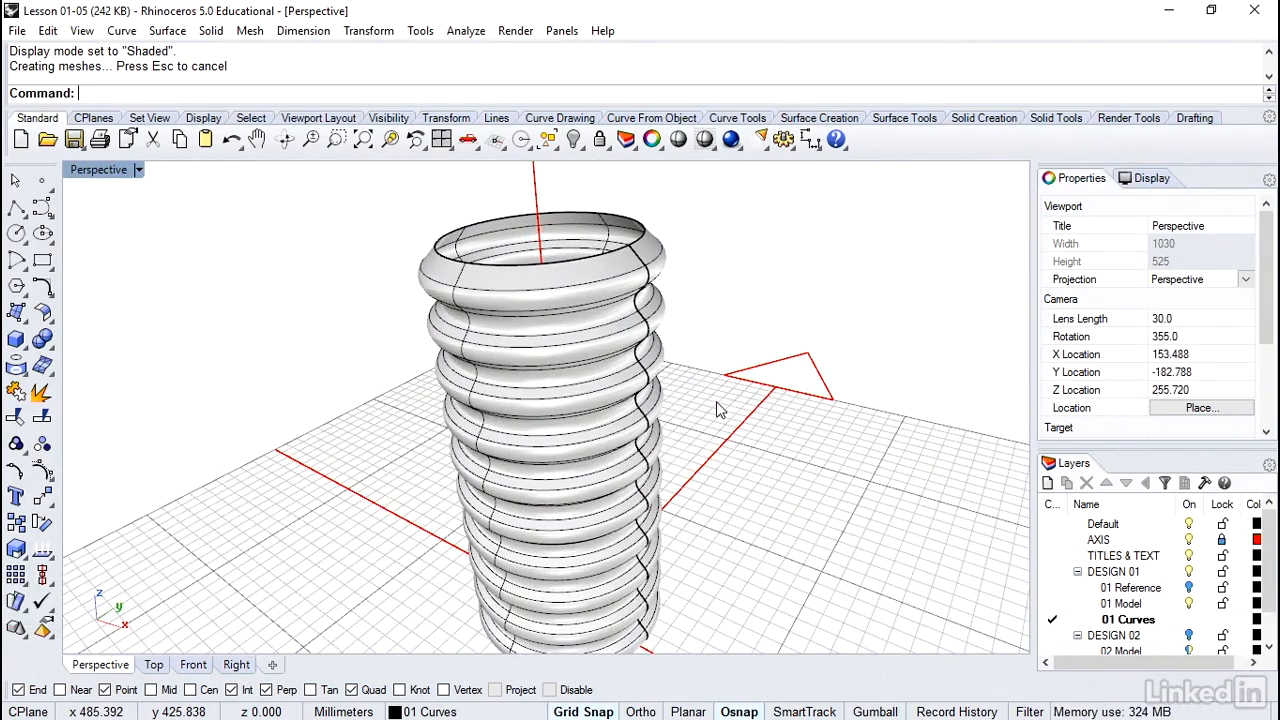
Step: Bend the duct in the front view along a 230 mm vertical spine from the origin through about (155,138), with grid snap off
double_click(100, 170)
mouse_move(352, 487)
right_down()
mouse_move(370, 500)
mouse_move(344, 501)
right_up()
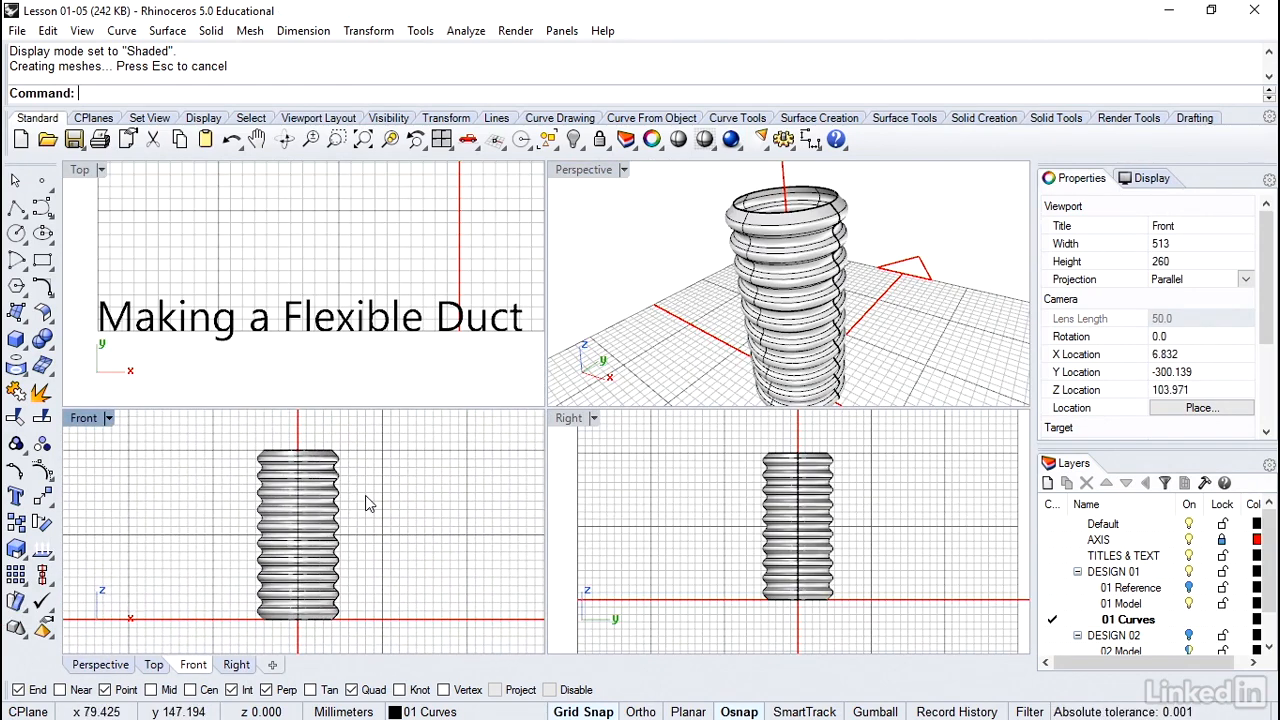
click(362, 33)
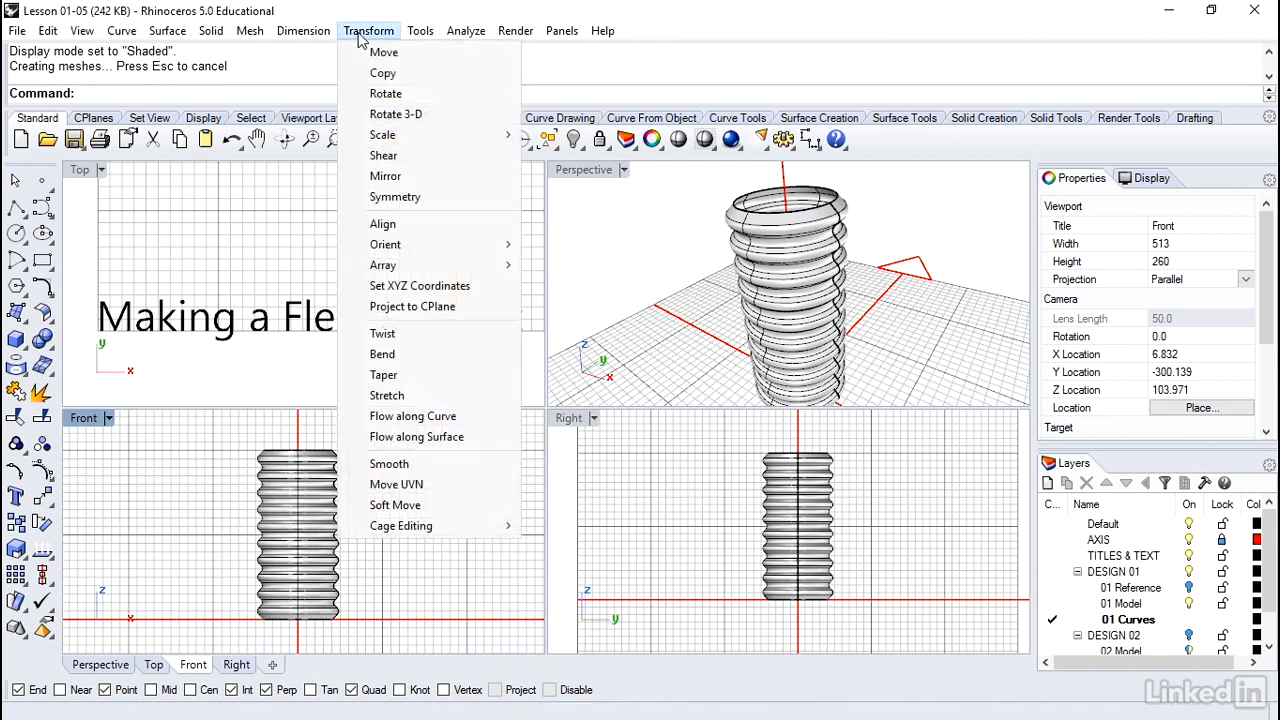
click(416, 355)
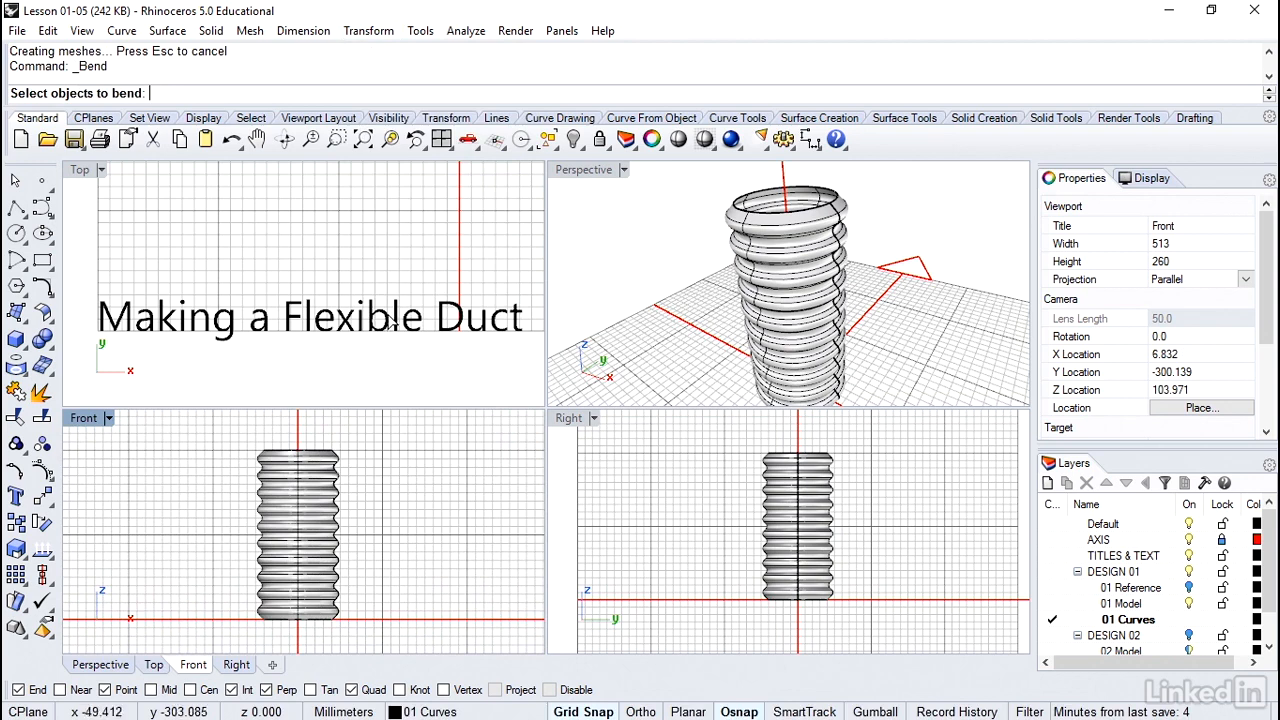
click(322, 488)
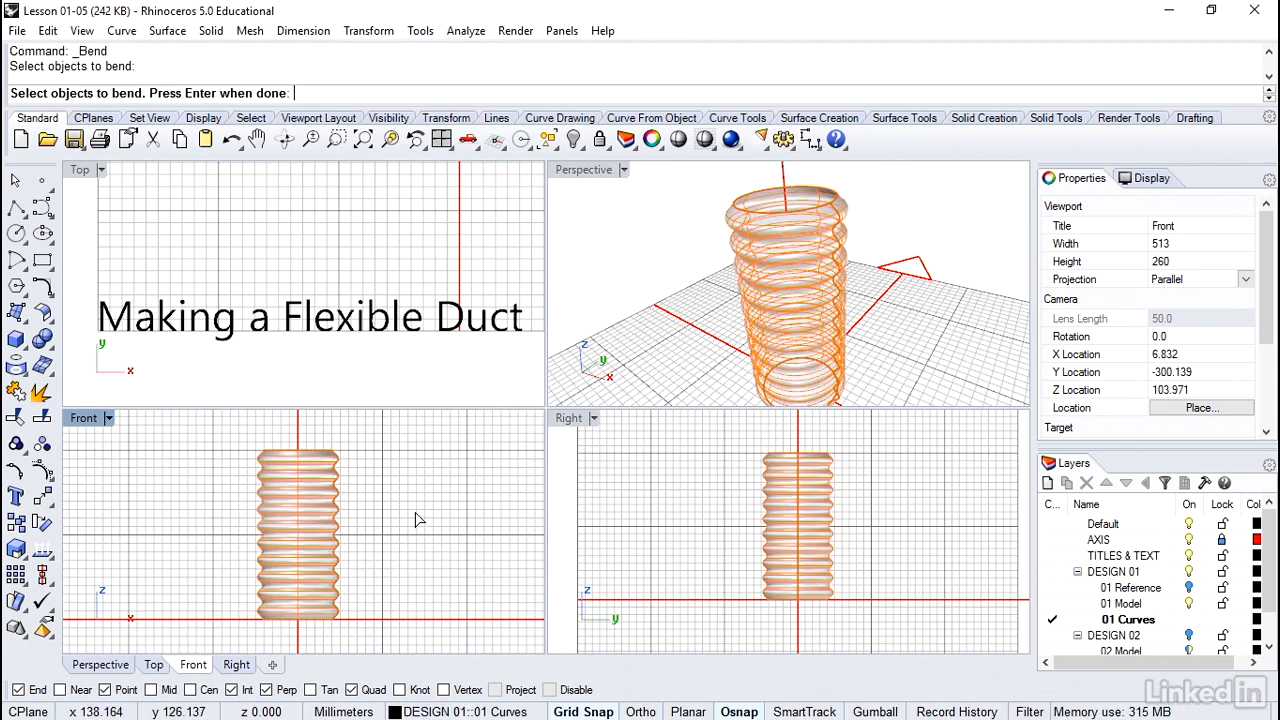
key(Return)
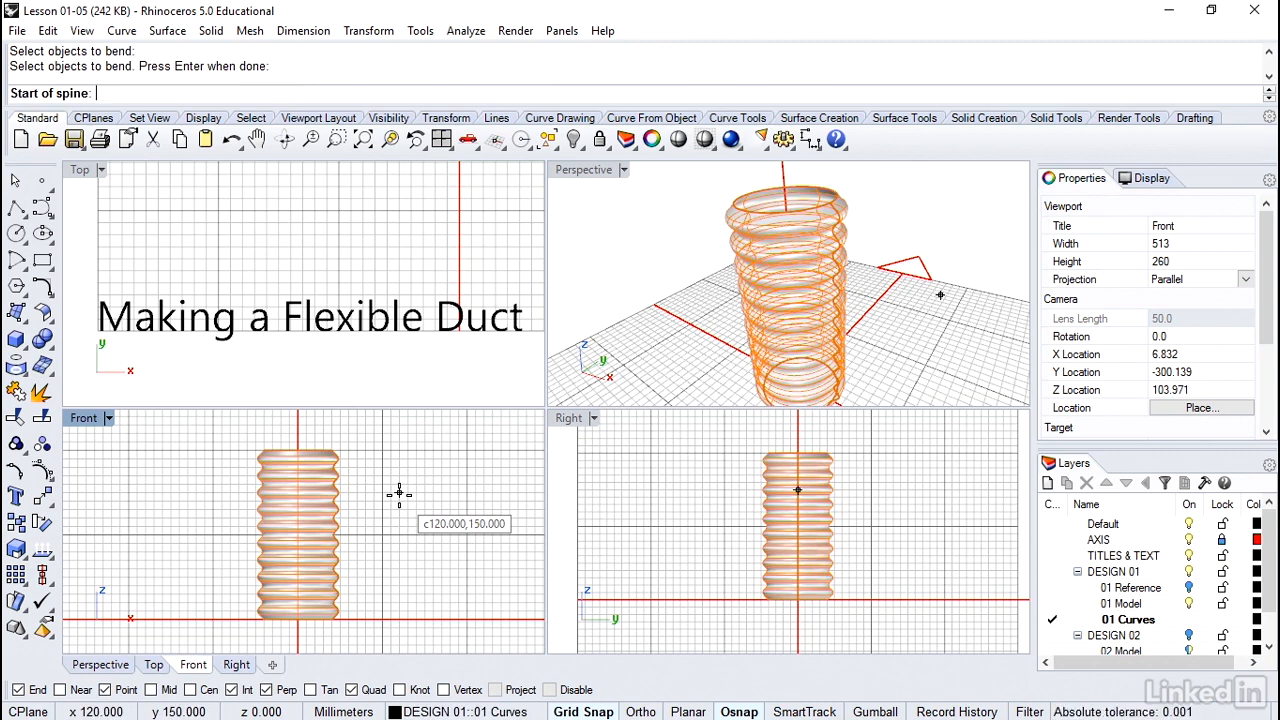
click(298, 616)
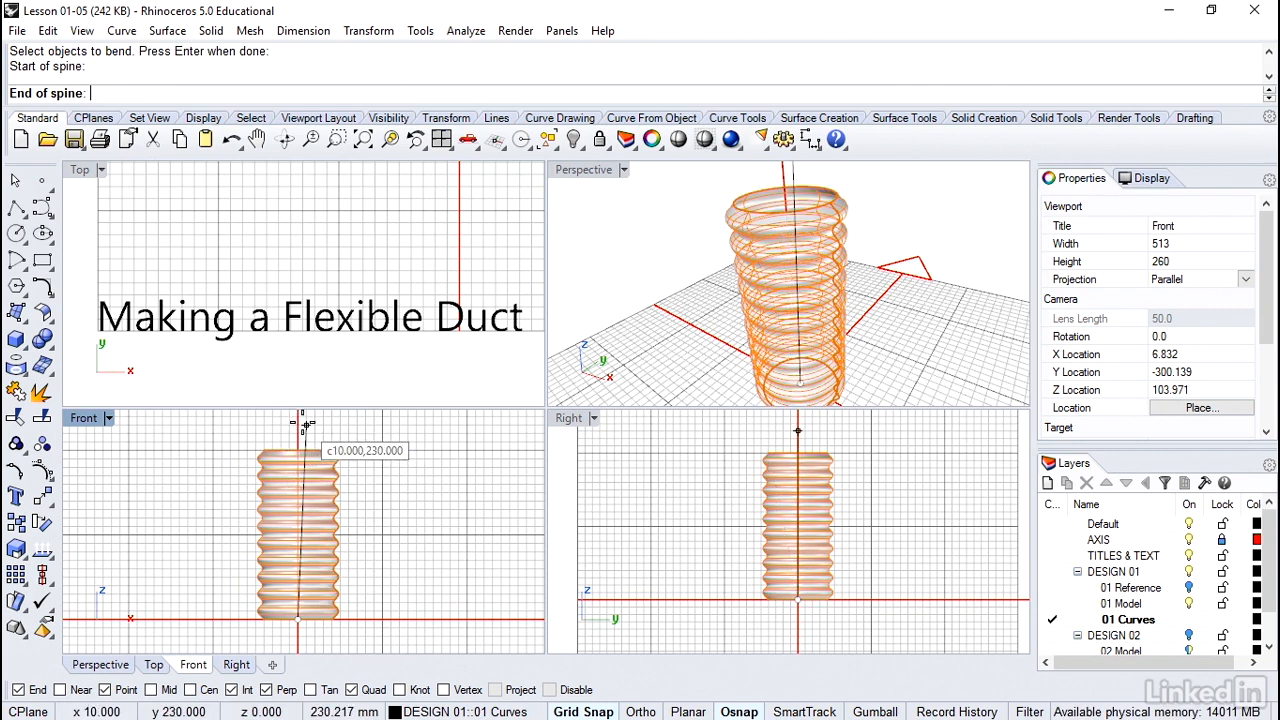
key(F8)
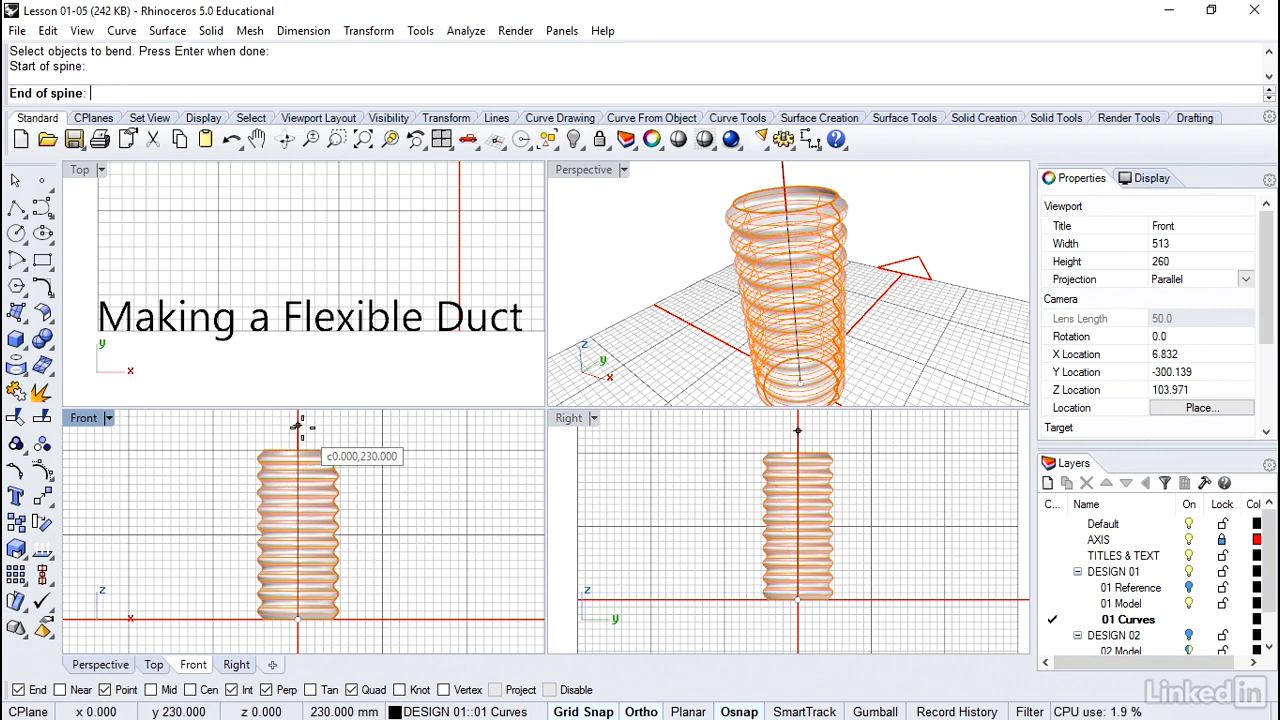
shift+click(300, 427)
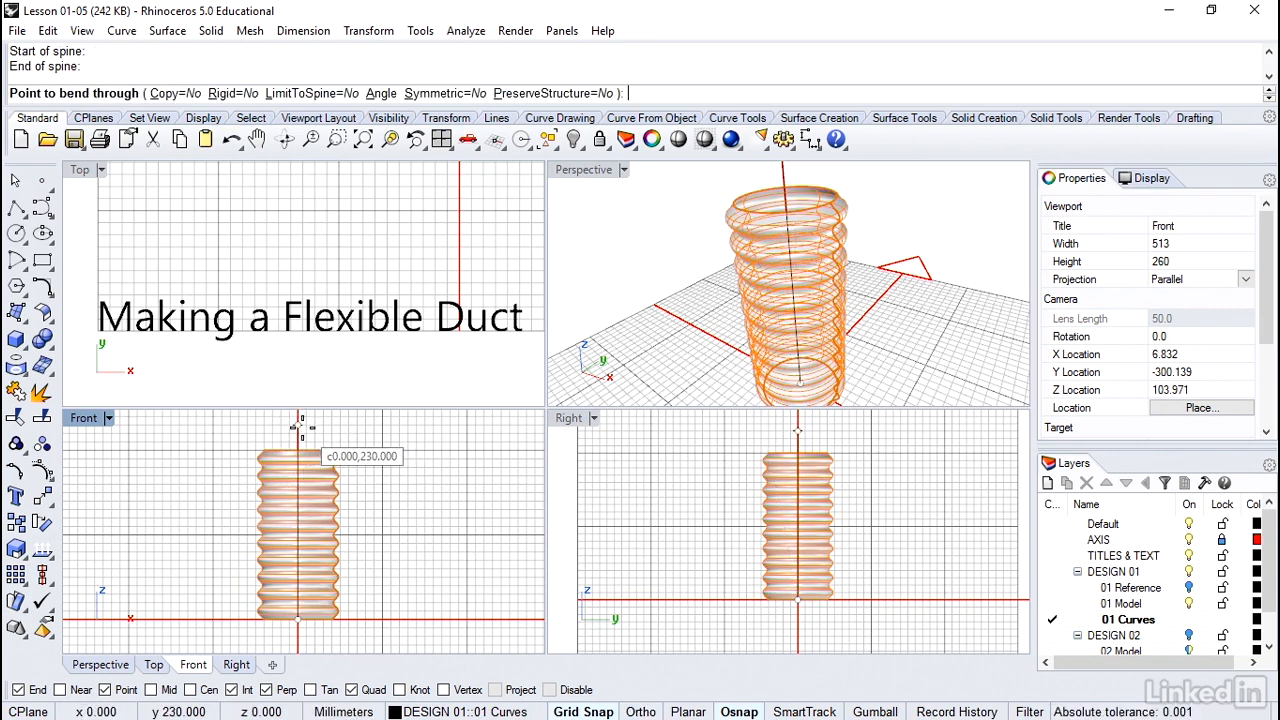
click(584, 712)
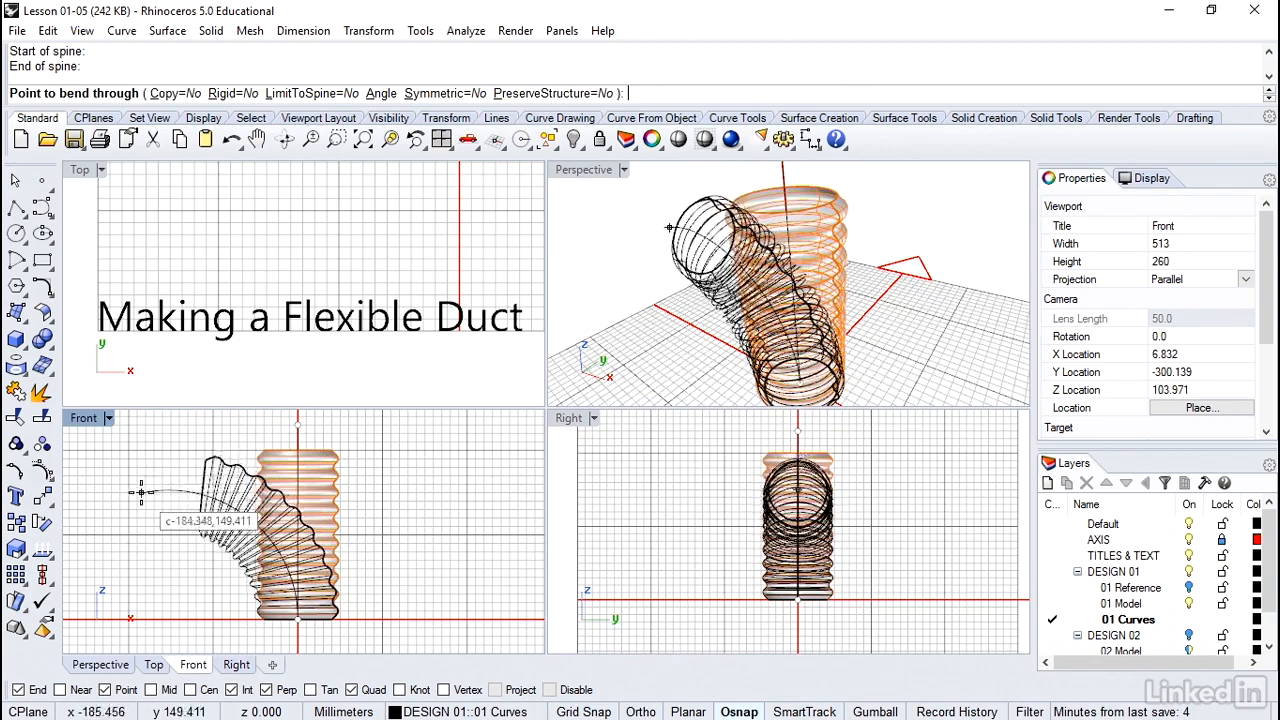
click(428, 502)
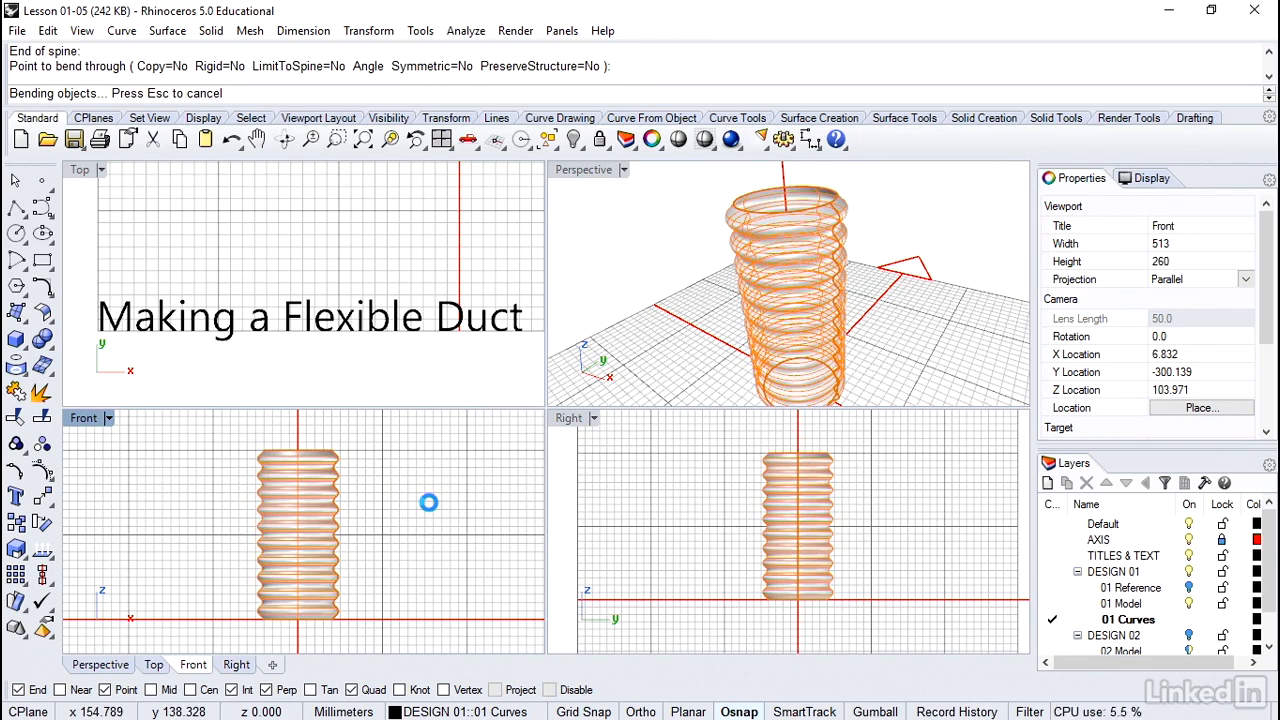
Step: Hide the surface isocurves of the bent duct and inspect its clean shaded shape in the perspective view
click(587, 180)
key(Left)
key(Left)
key(Left)
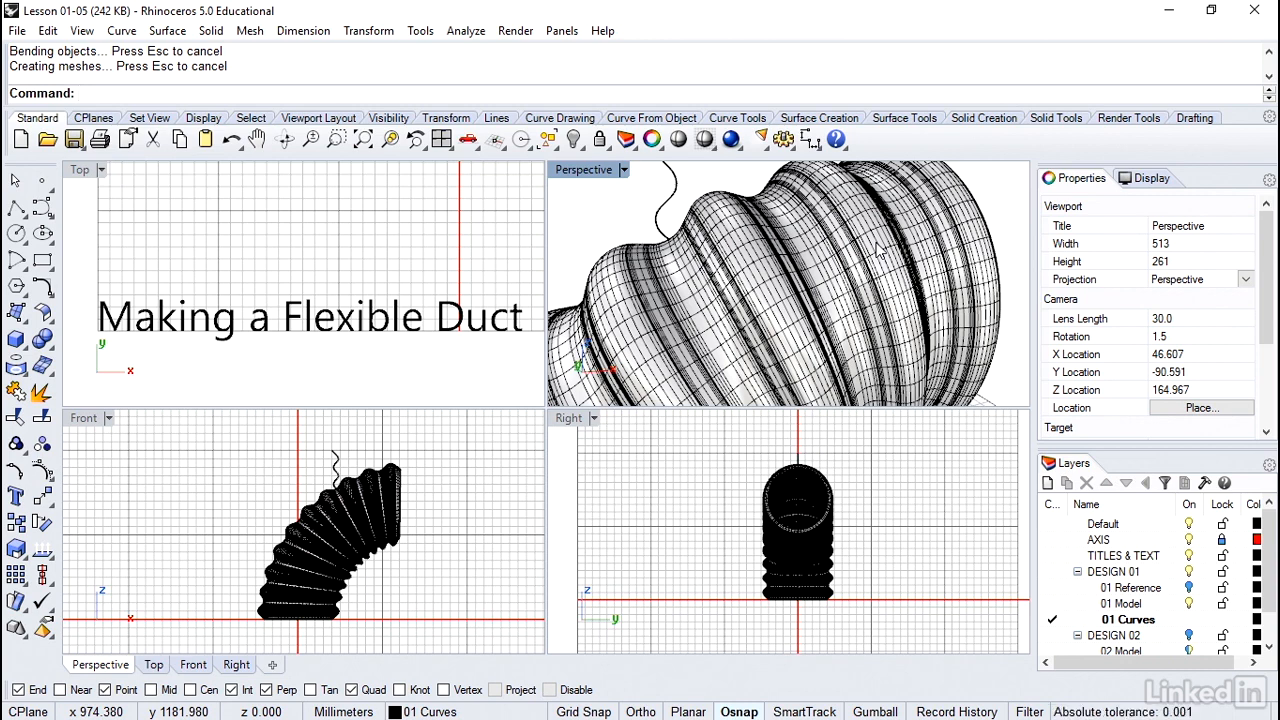
click(876, 250)
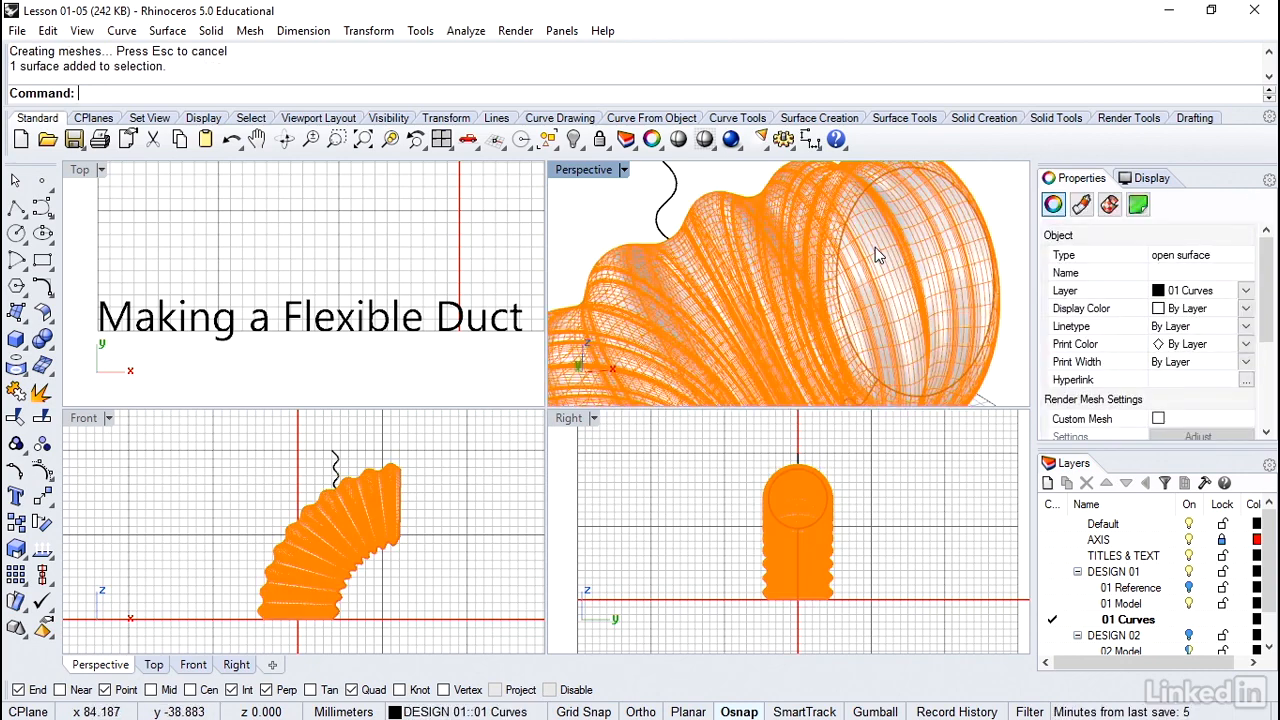
right_drag(875, 247, 788, 336)
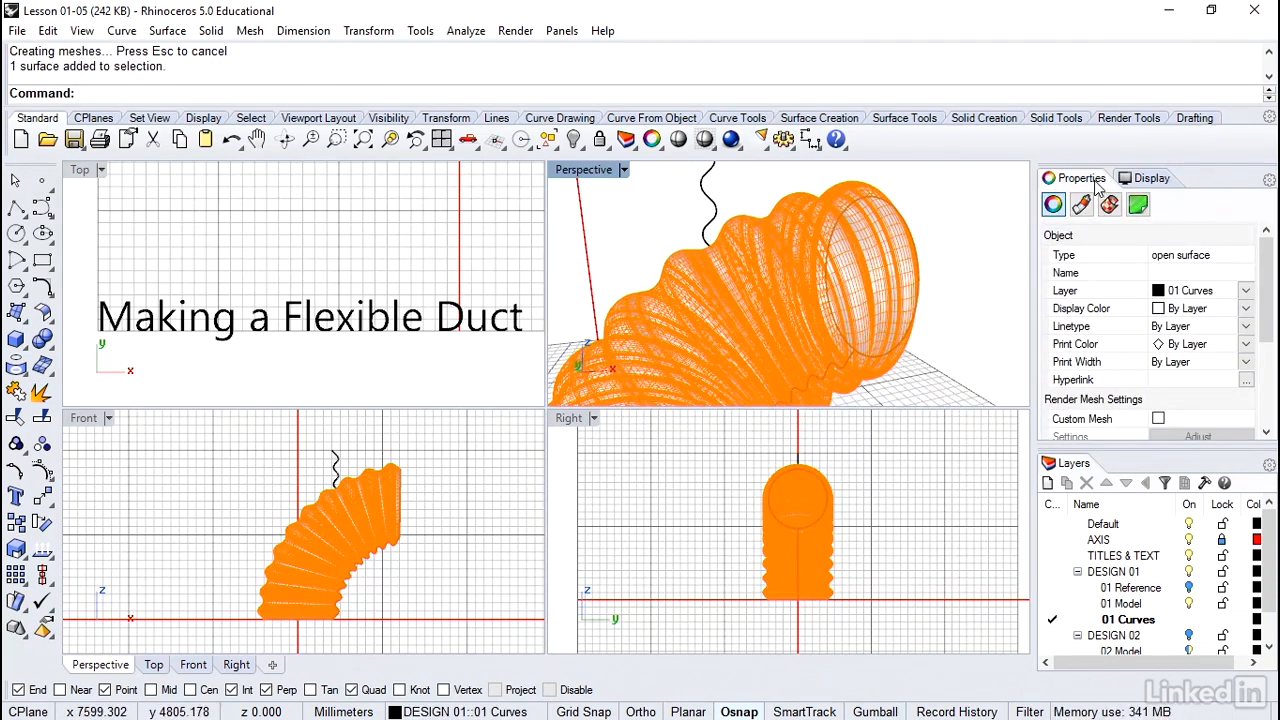
drag(1267, 266, 1268, 328)
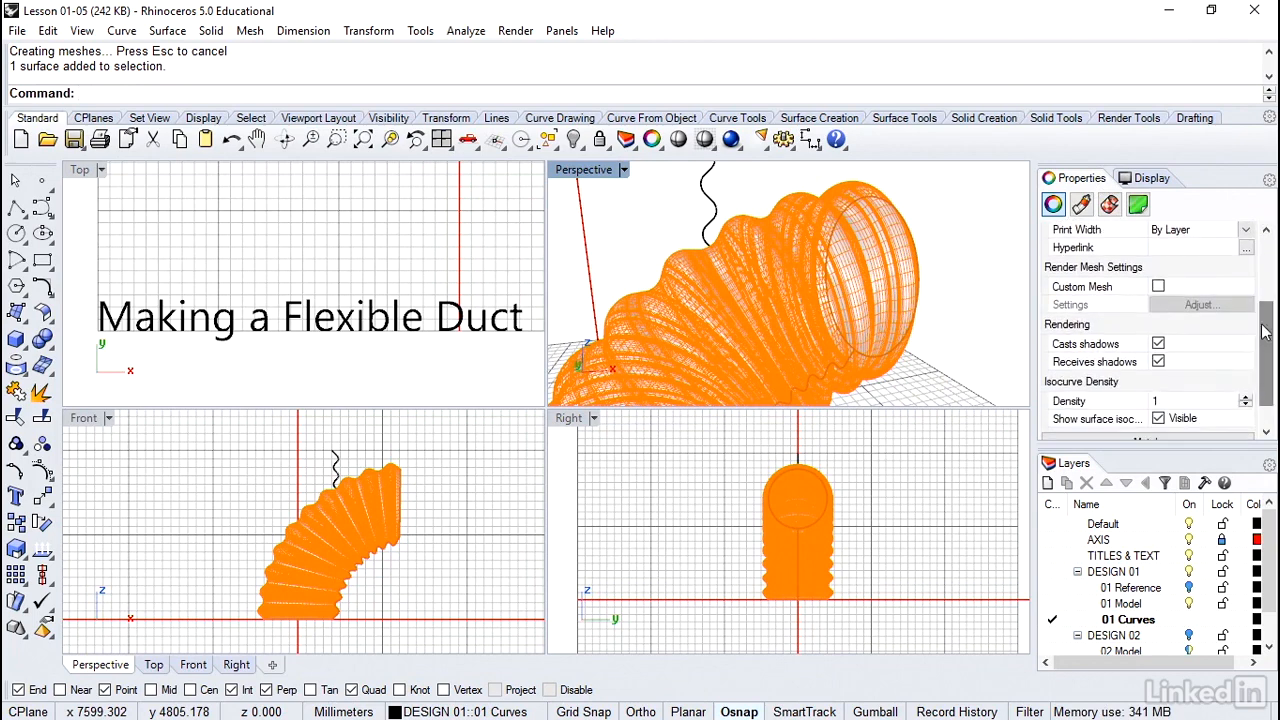
click(1158, 419)
click(961, 321)
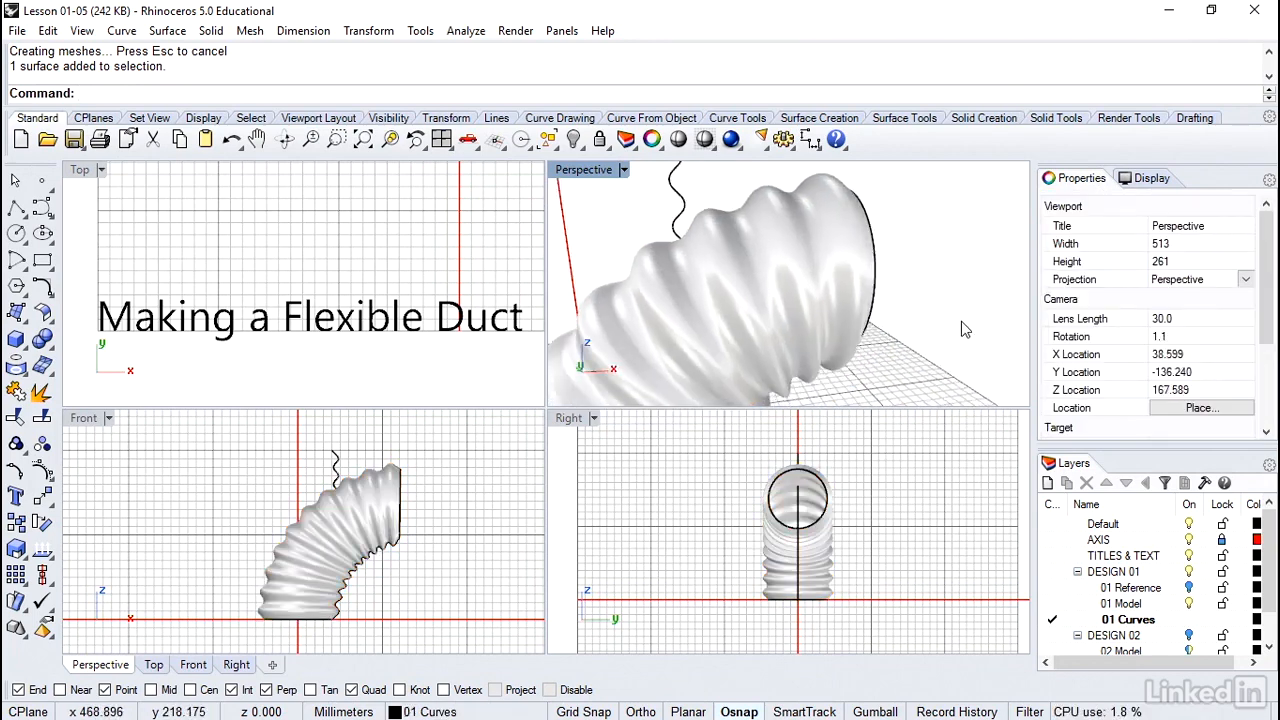
right_drag(961, 321, 961, 321)
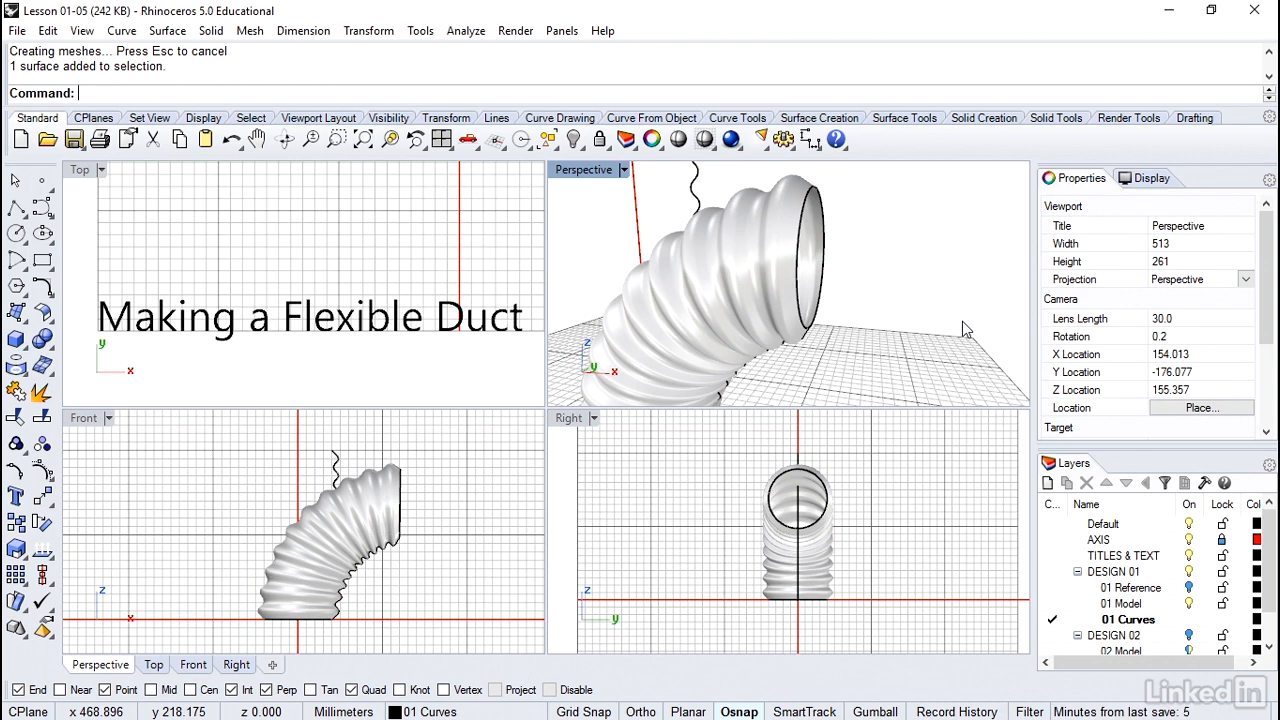
Step: Make 02 Model the current layer, switching off the DESIGN 01 layers and showing DESIGN 02 with its 02 Curves sublayer
scroll(1054, 645, down, 1)
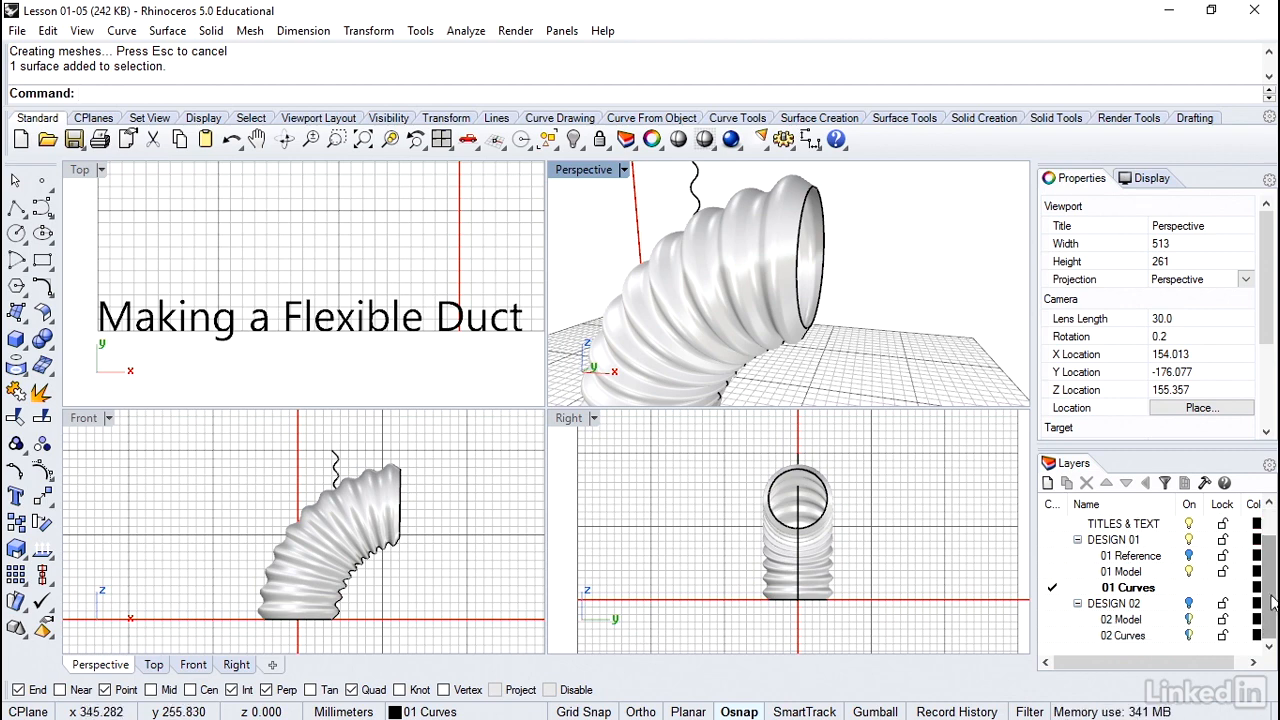
click(1053, 620)
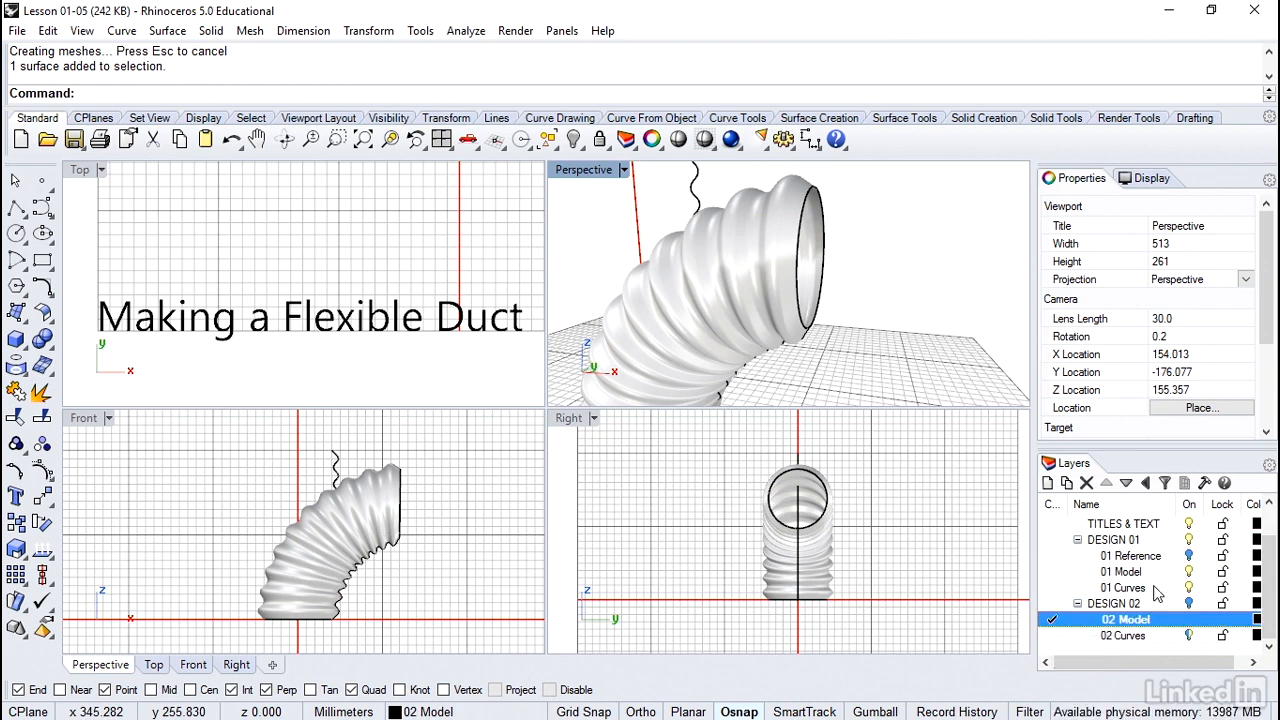
click(1188, 540)
click(1112, 540)
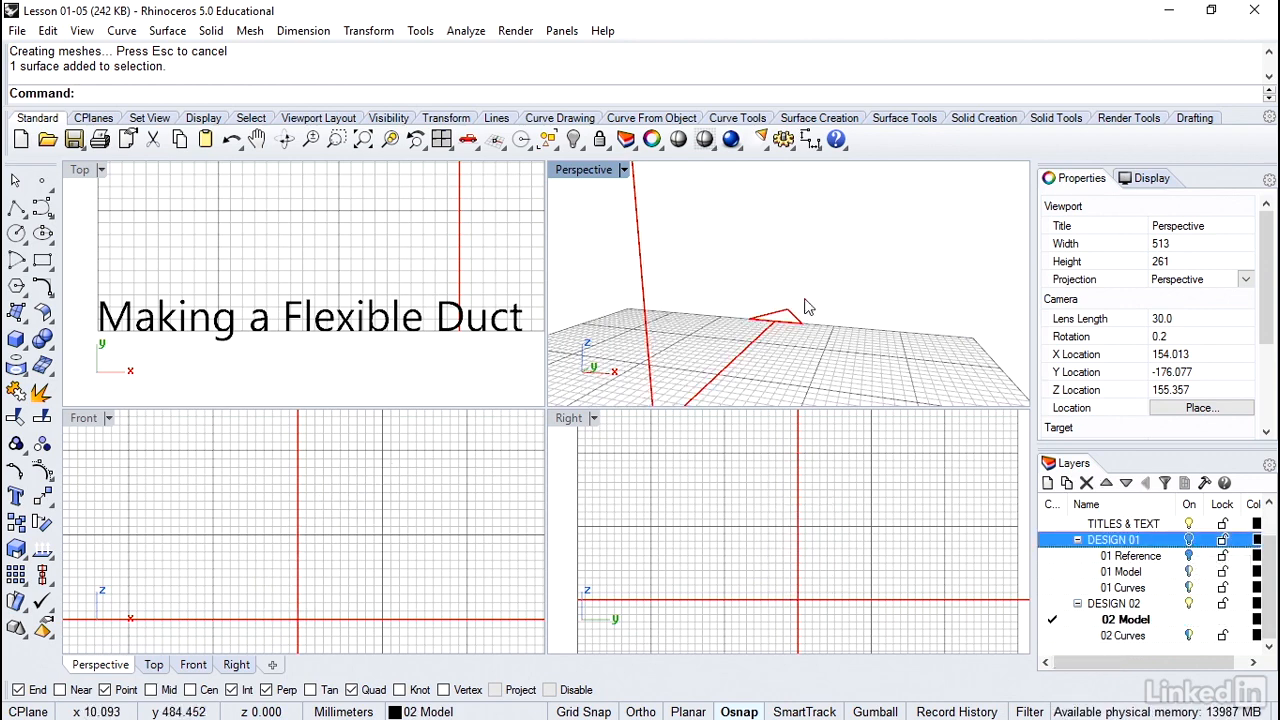
click(1190, 637)
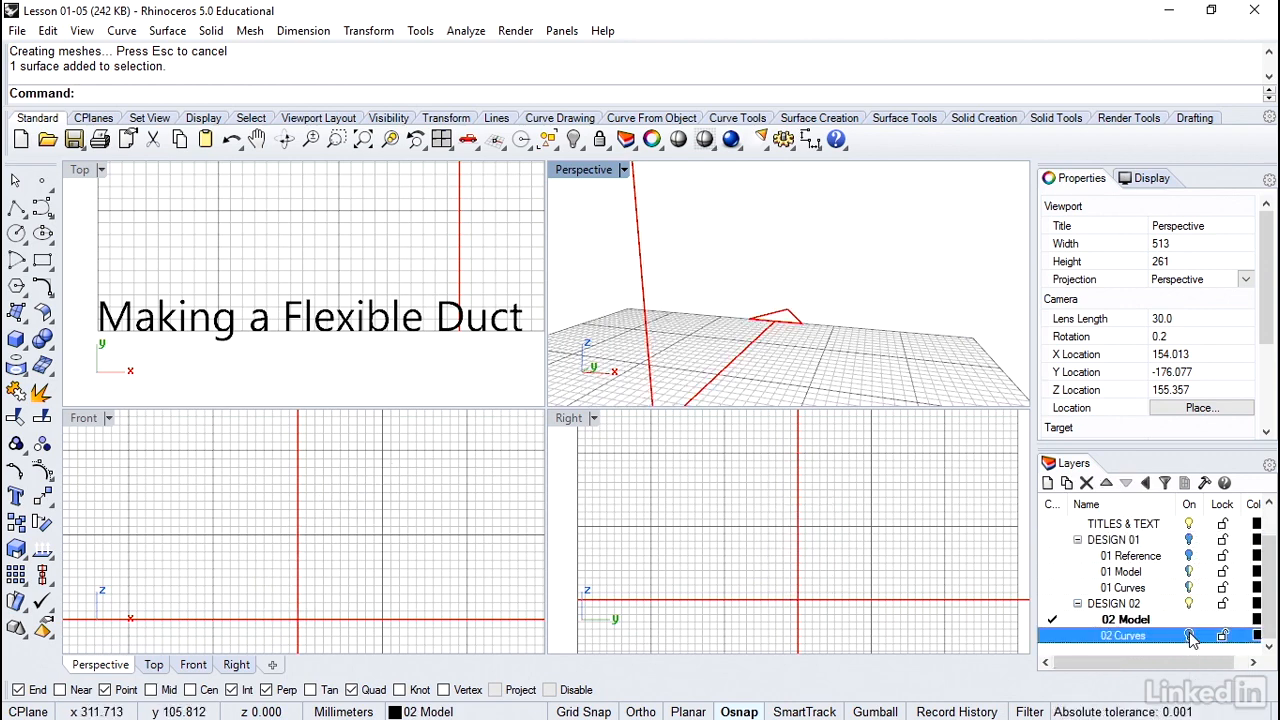
click(1189, 636)
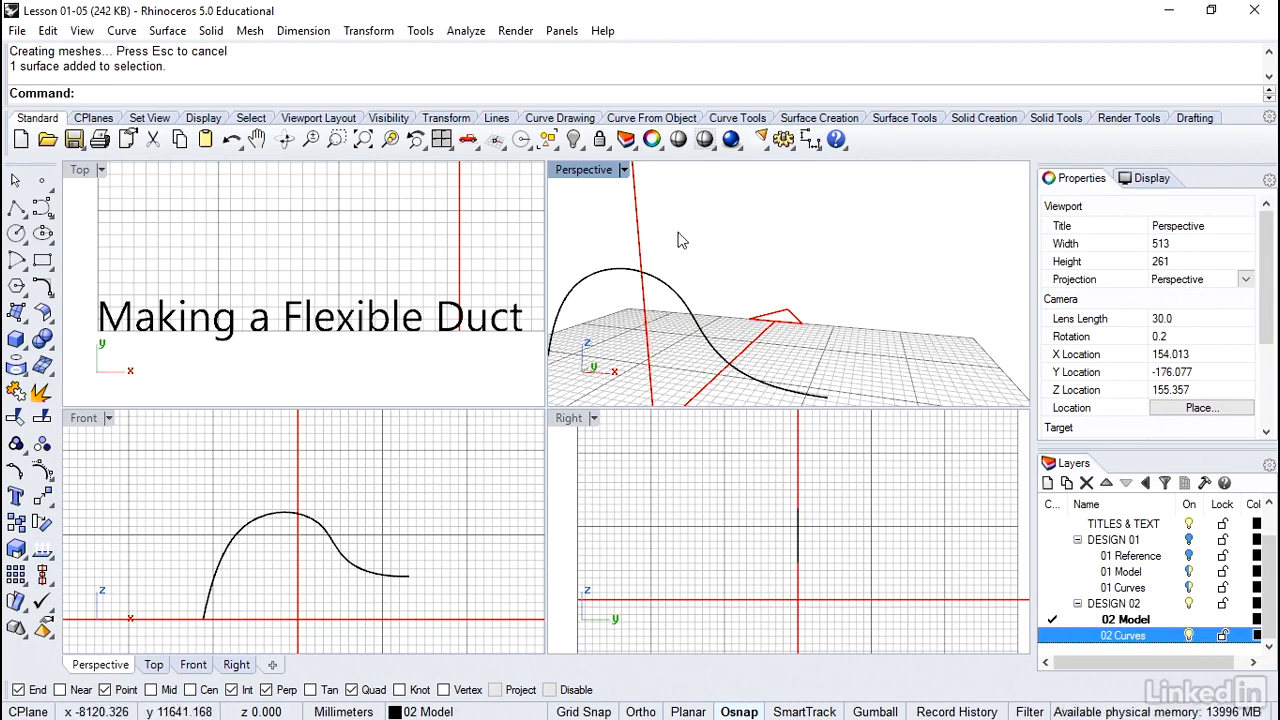
Step: Maximize the perspective view around the arched path curve
double_click(585, 172)
right_drag(686, 277, 686, 277)
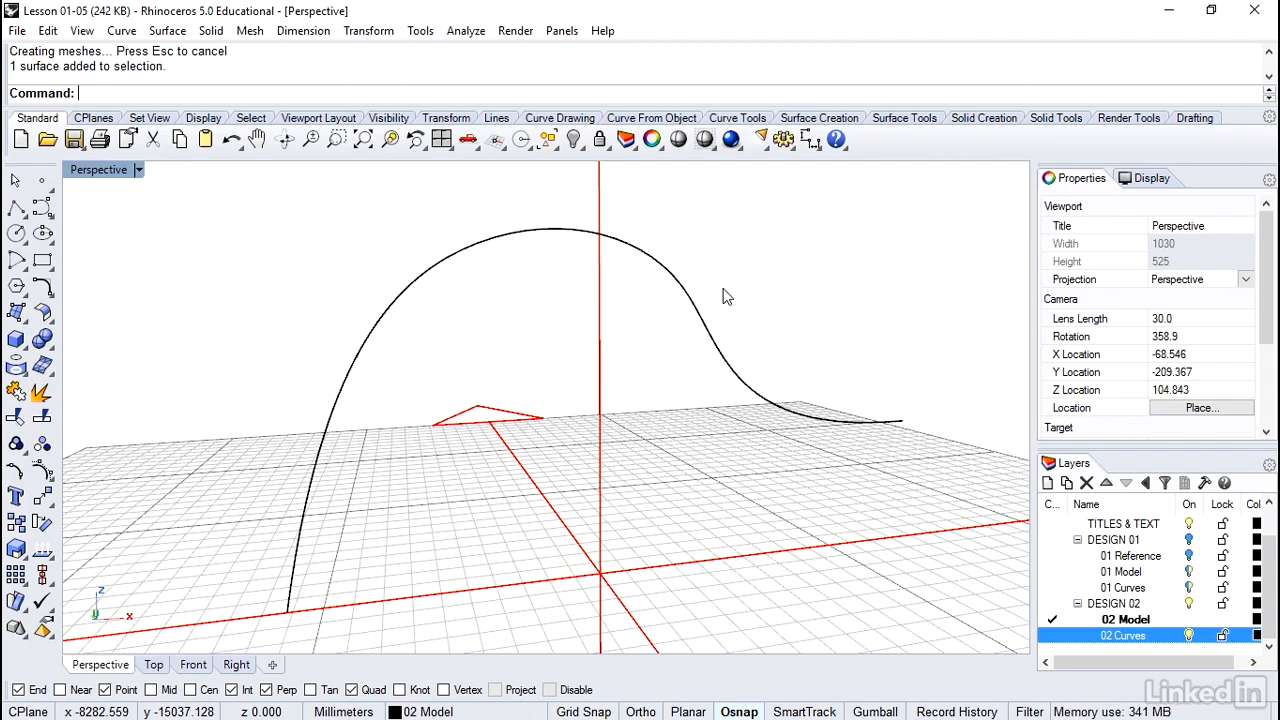
right_drag(723, 289, 723, 289)
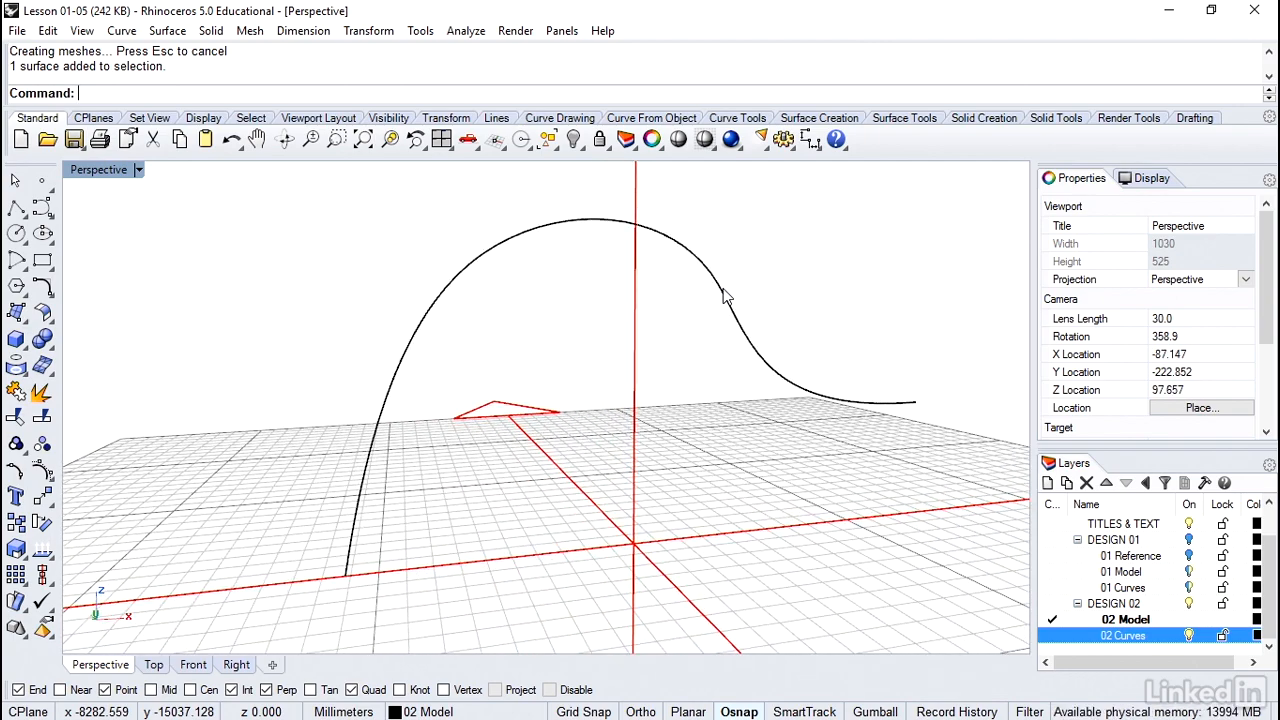
Step: Draw a circle of 40 mm diameter around the path curve, centred on the curve's lower end, using the AroundCurve option
click(17, 234)
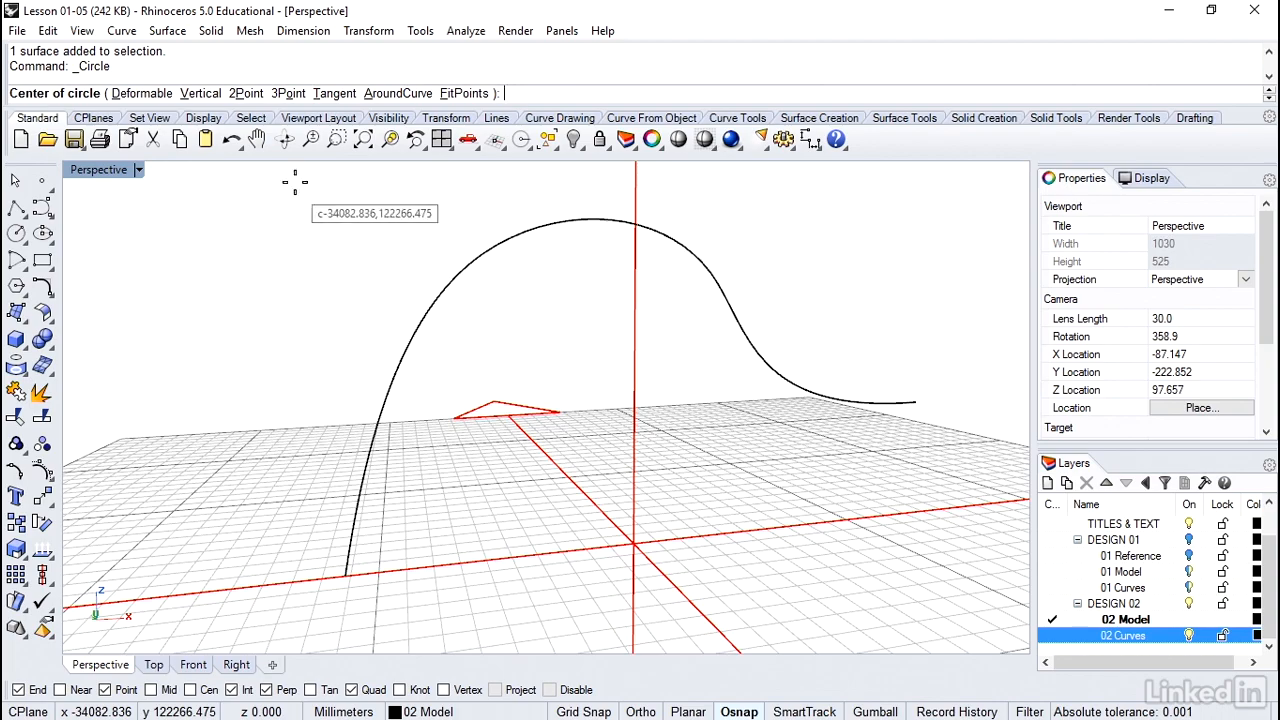
click(396, 93)
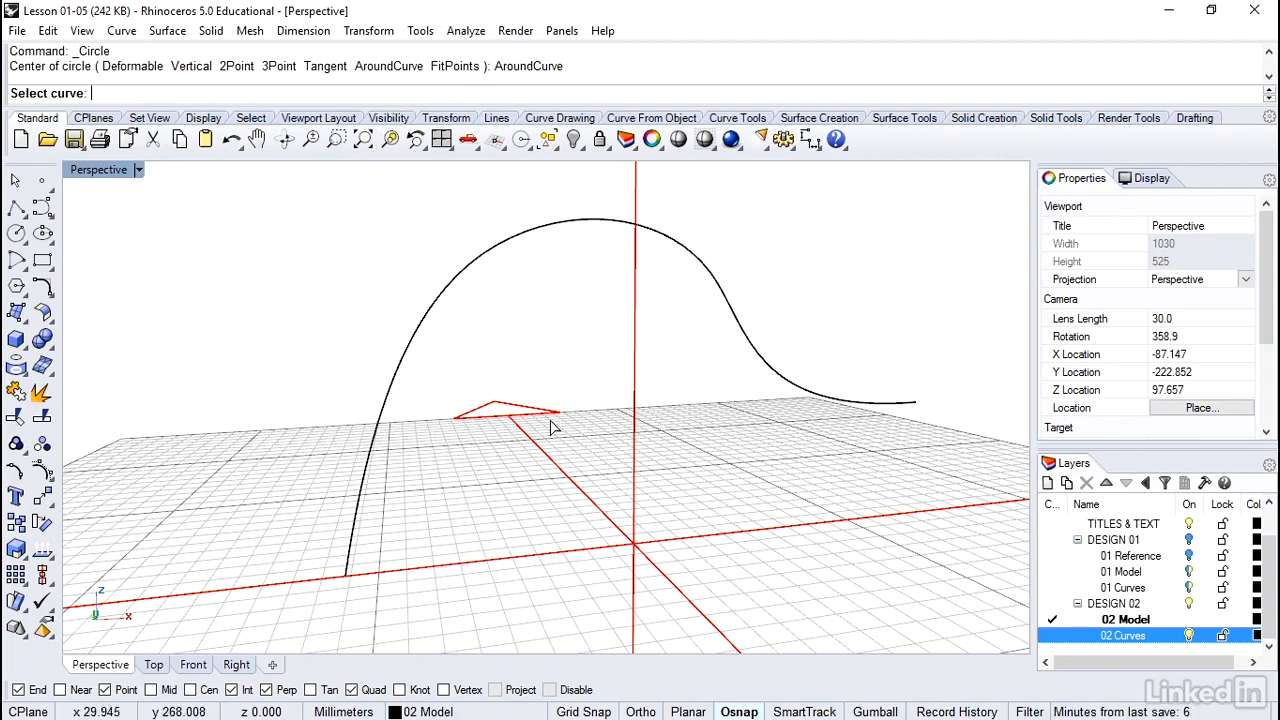
scroll(553, 428, up, 5)
scroll(405, 470, up, 2)
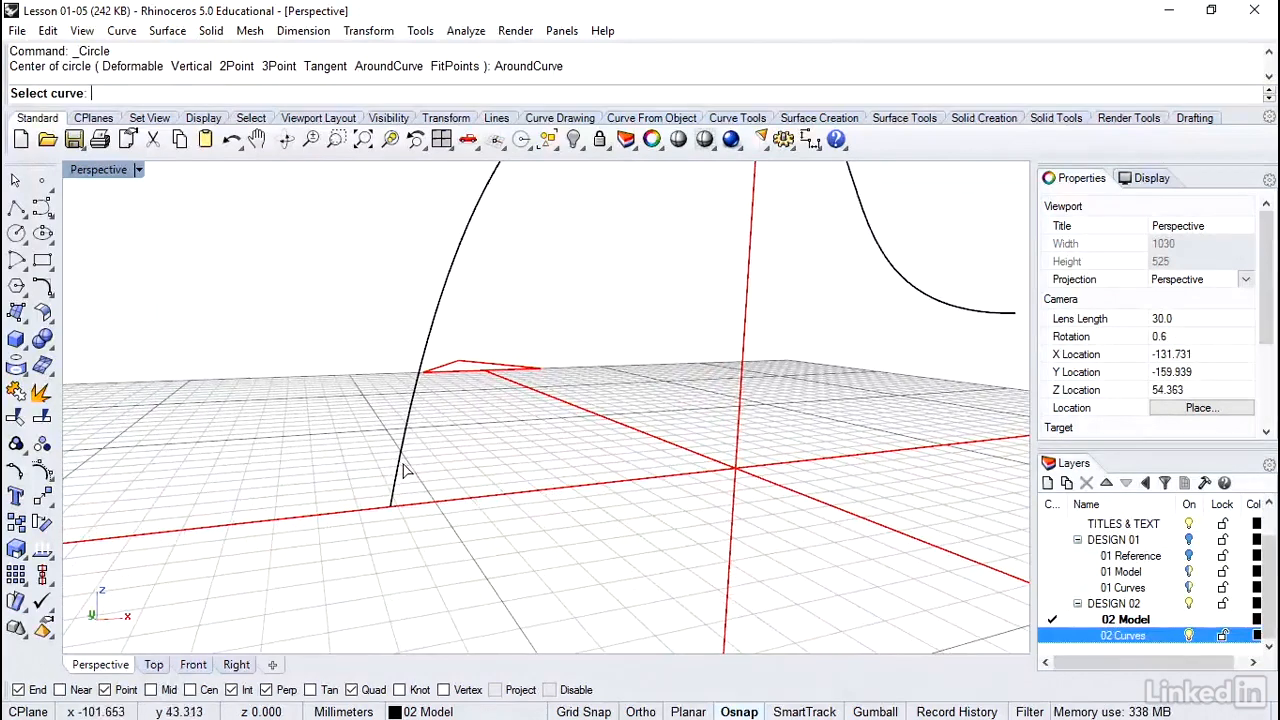
click(400, 470)
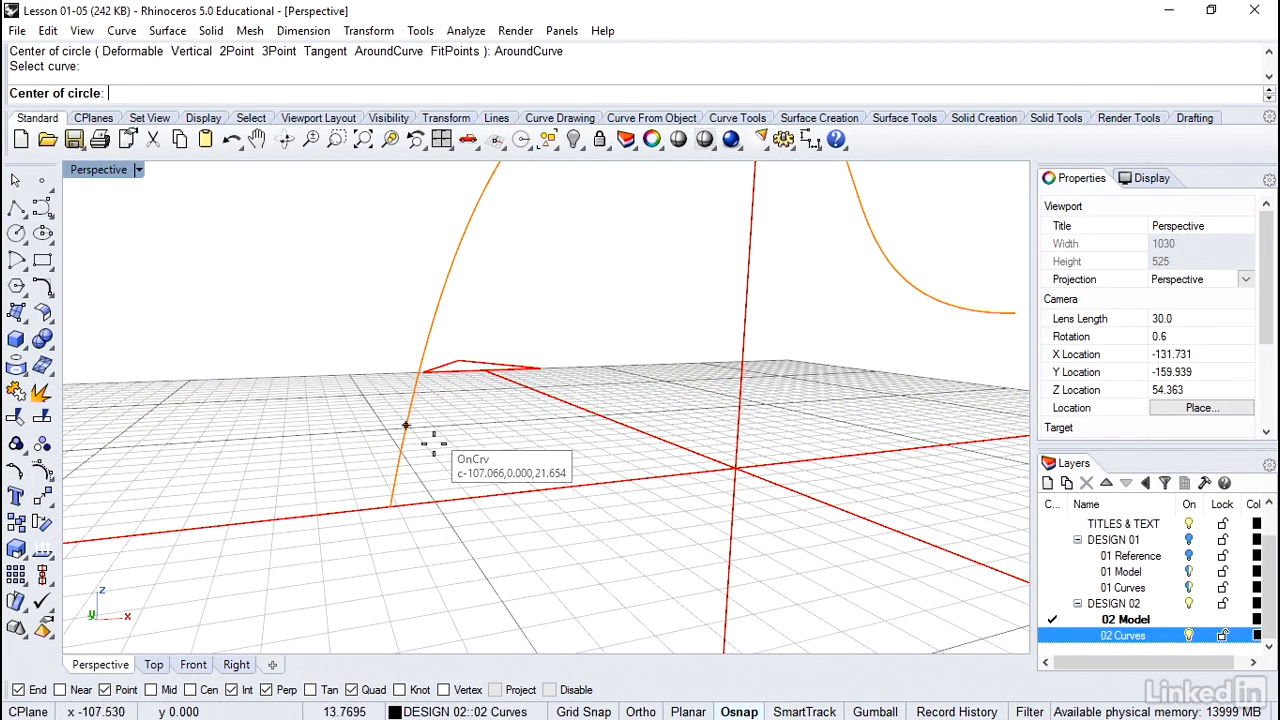
click(391, 508)
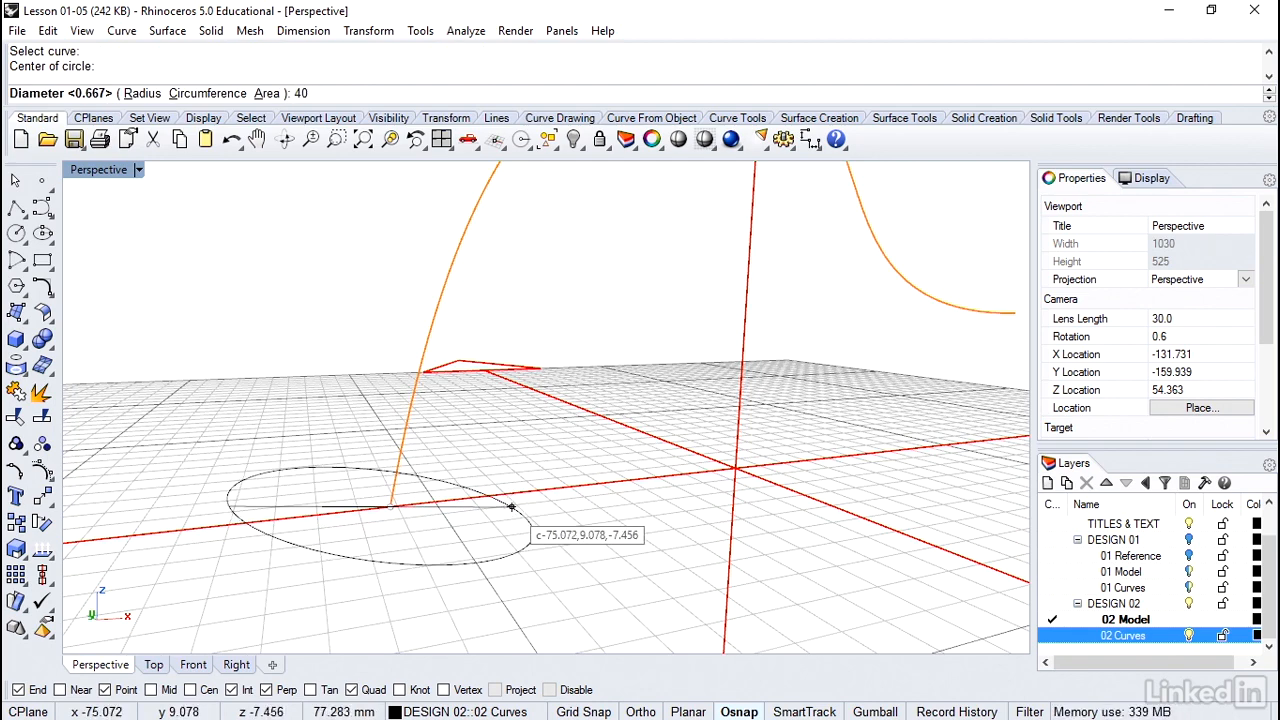
key(Return)
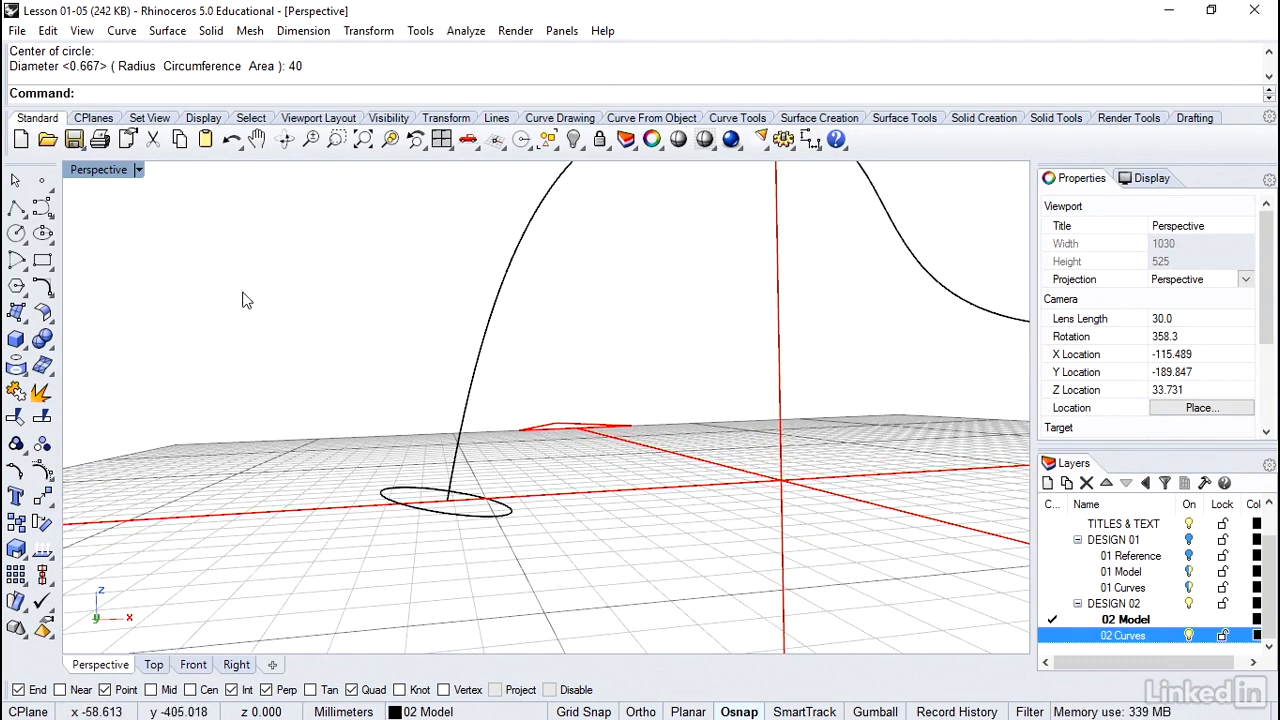
Step: Draw a second circle of 30 mm diameter around the path curve, centred on it about 9 mm above the ground plane
click(17, 234)
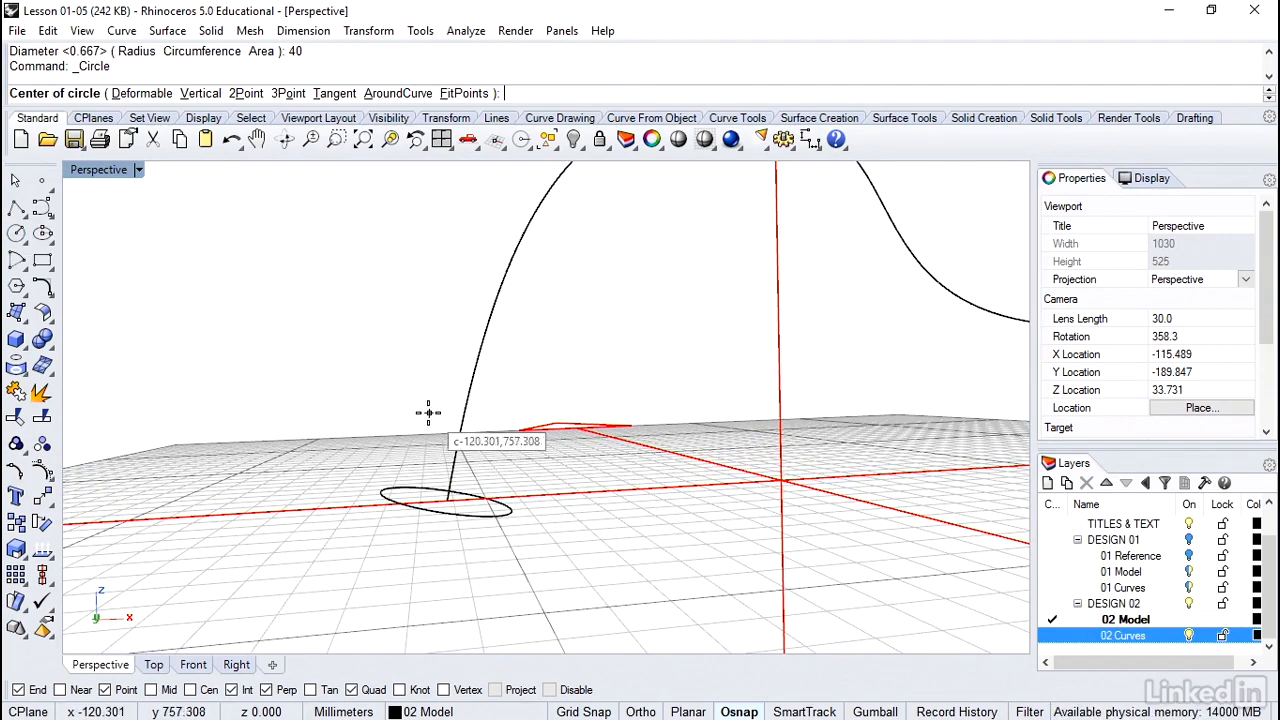
click(397, 93)
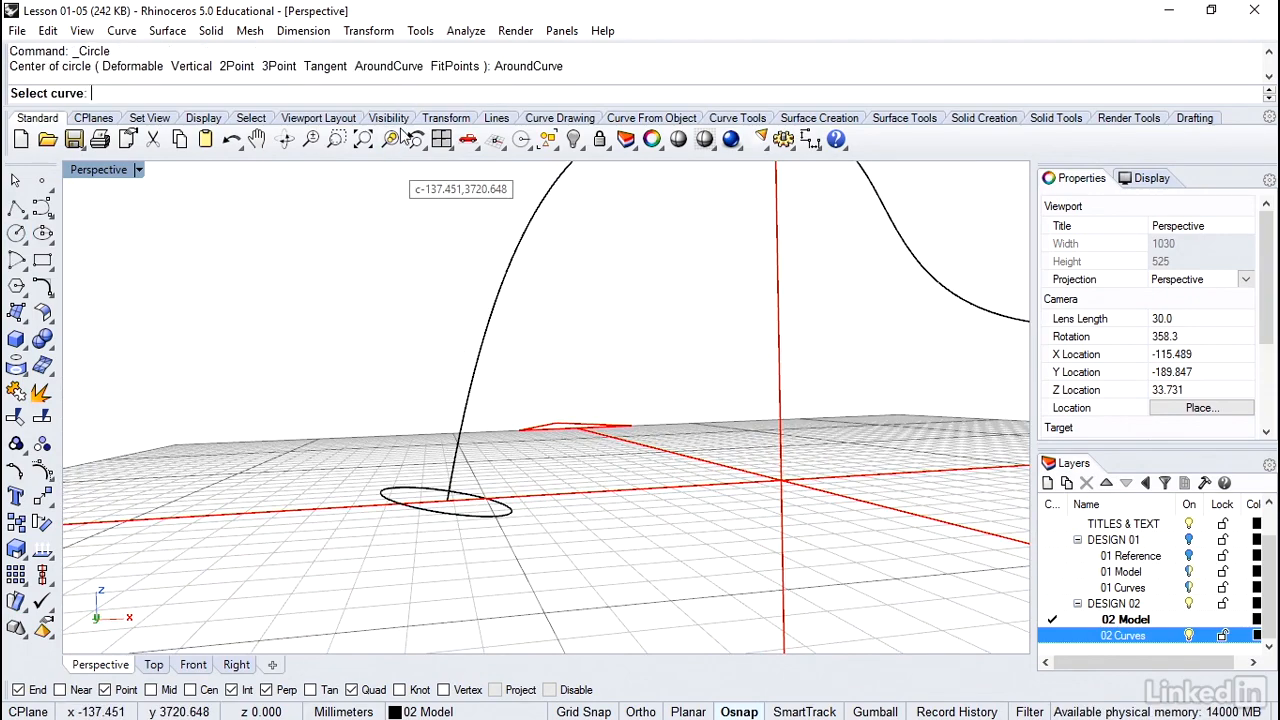
scroll(572, 292, up, 5)
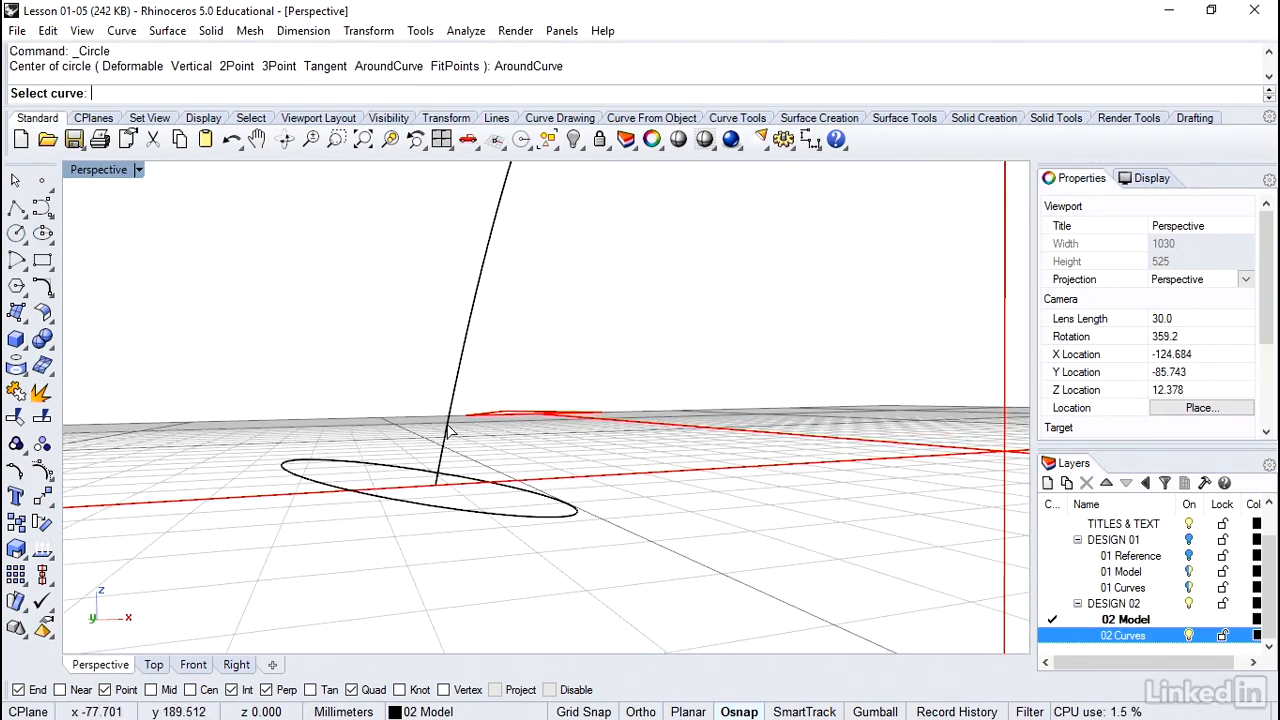
click(446, 430)
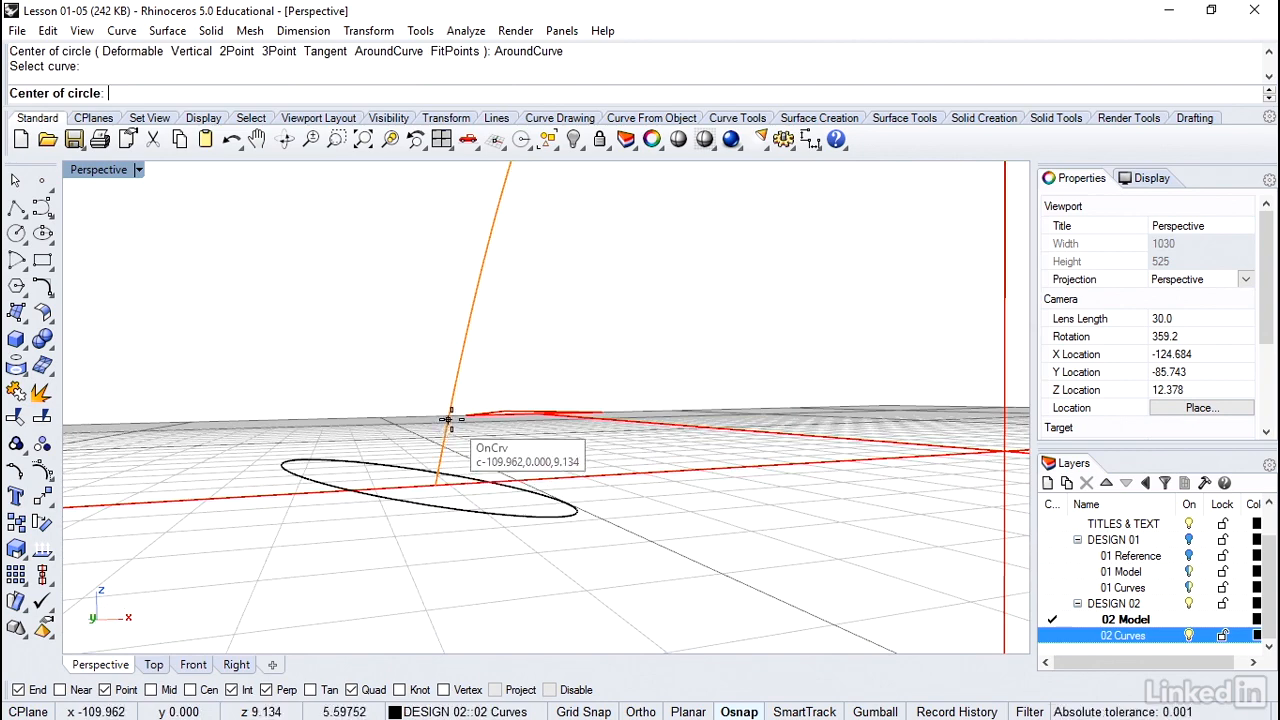
click(446, 419)
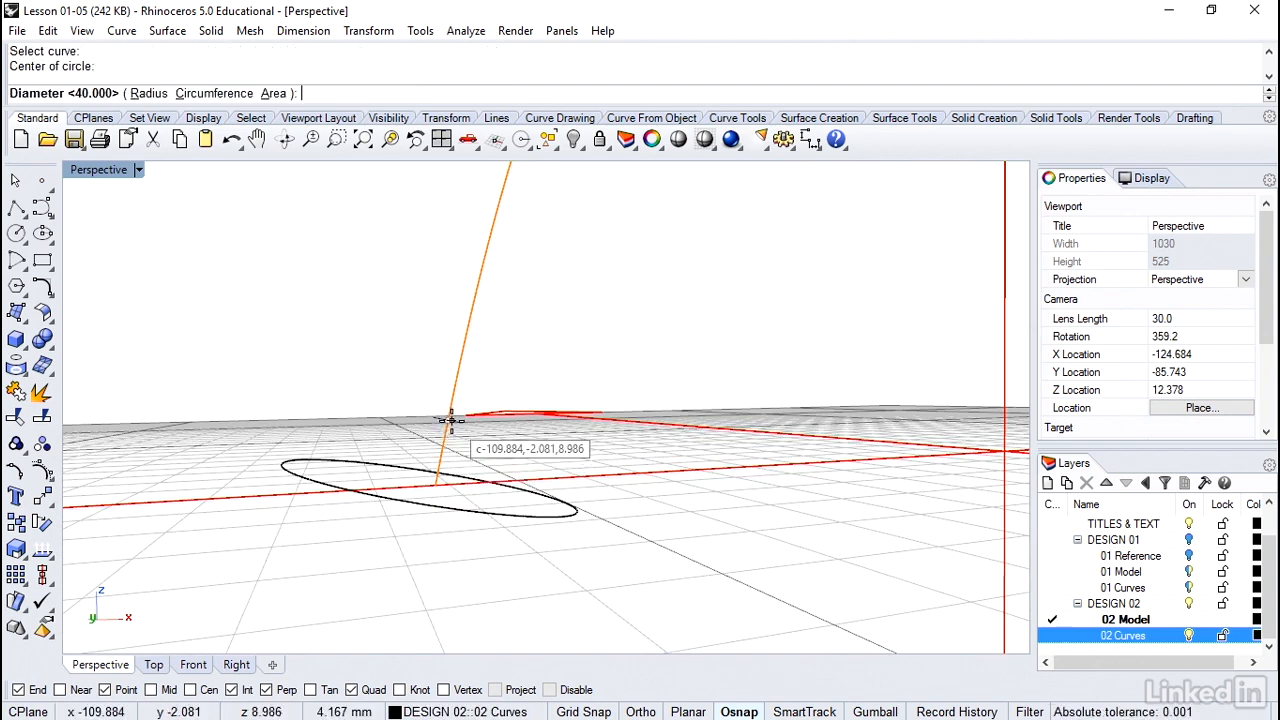
scroll(487, 440, down, 2)
scroll(487, 441, down, 2)
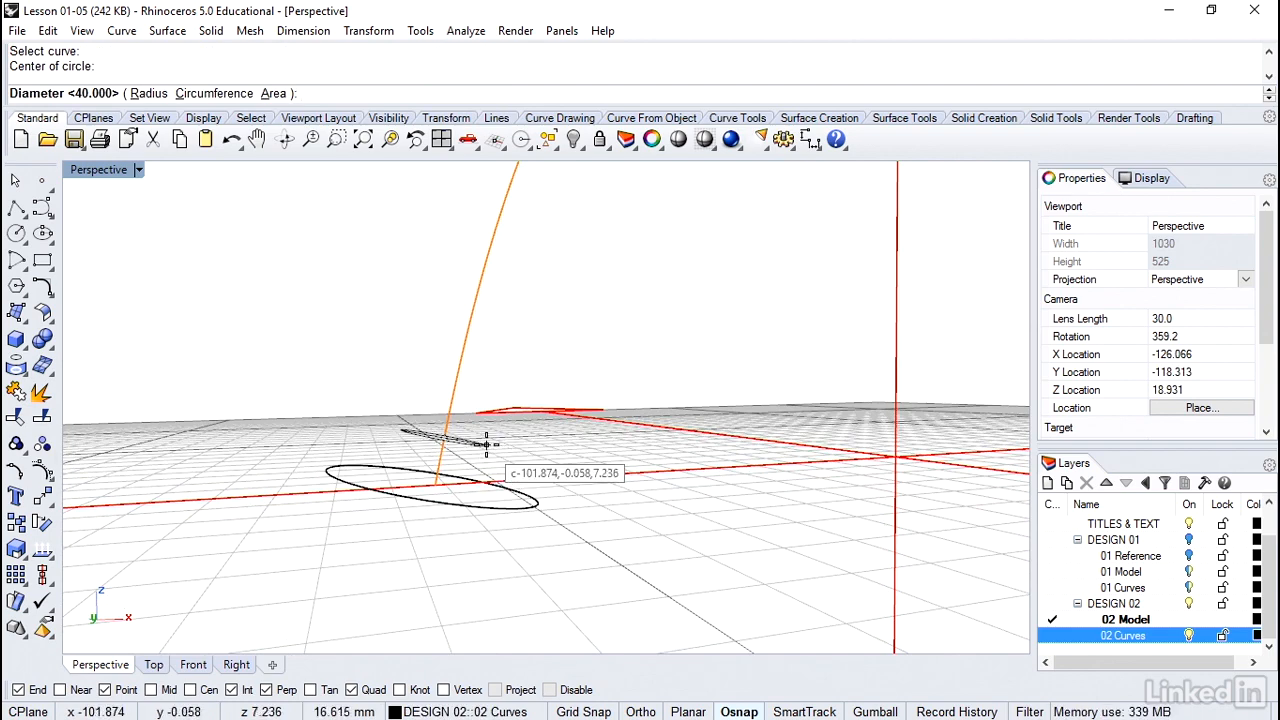
text(30)
key(Return)
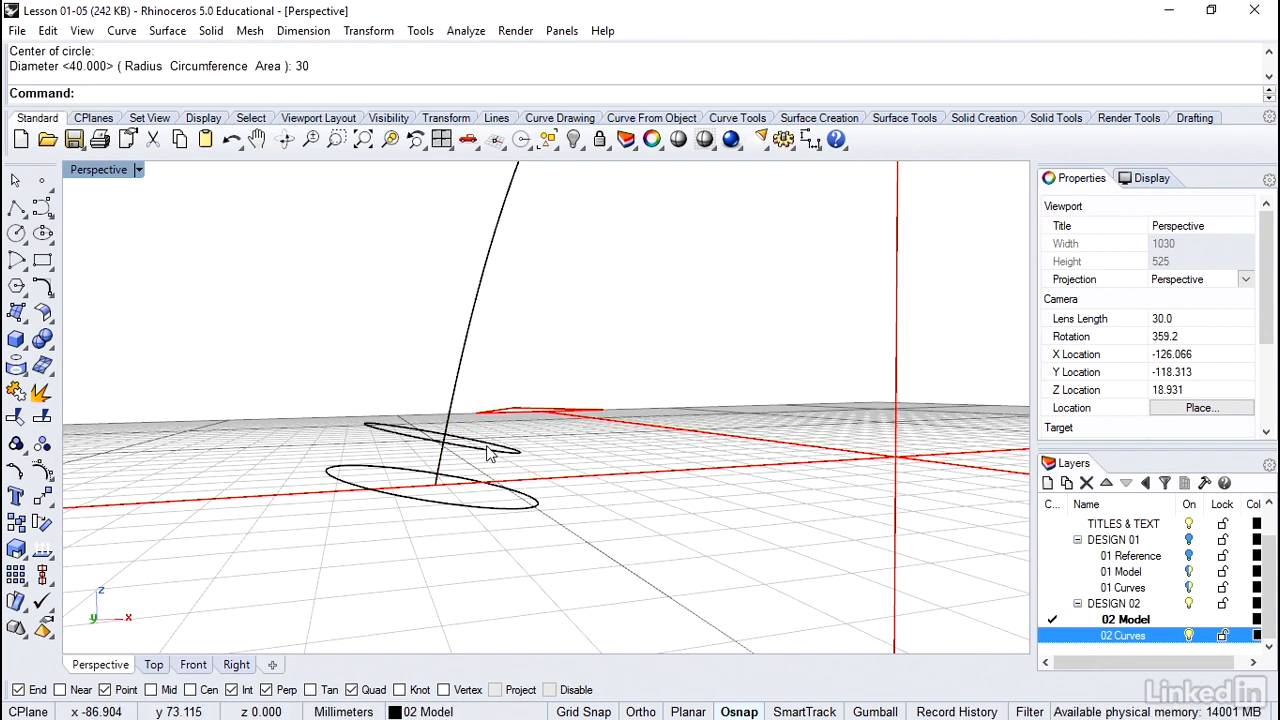
Step: Array both circles along the arched path curve, with 20 items and Freeform orientation
scroll(551, 448, down, 6)
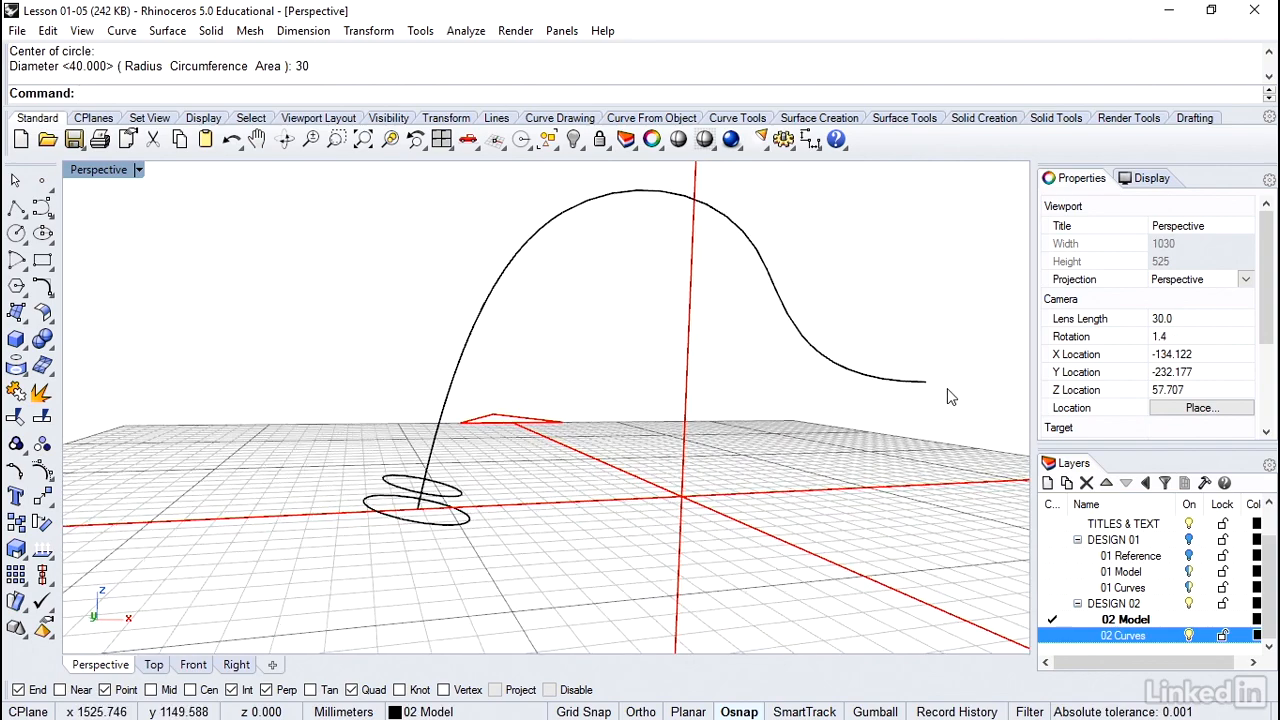
right_drag(947, 388, 947, 388)
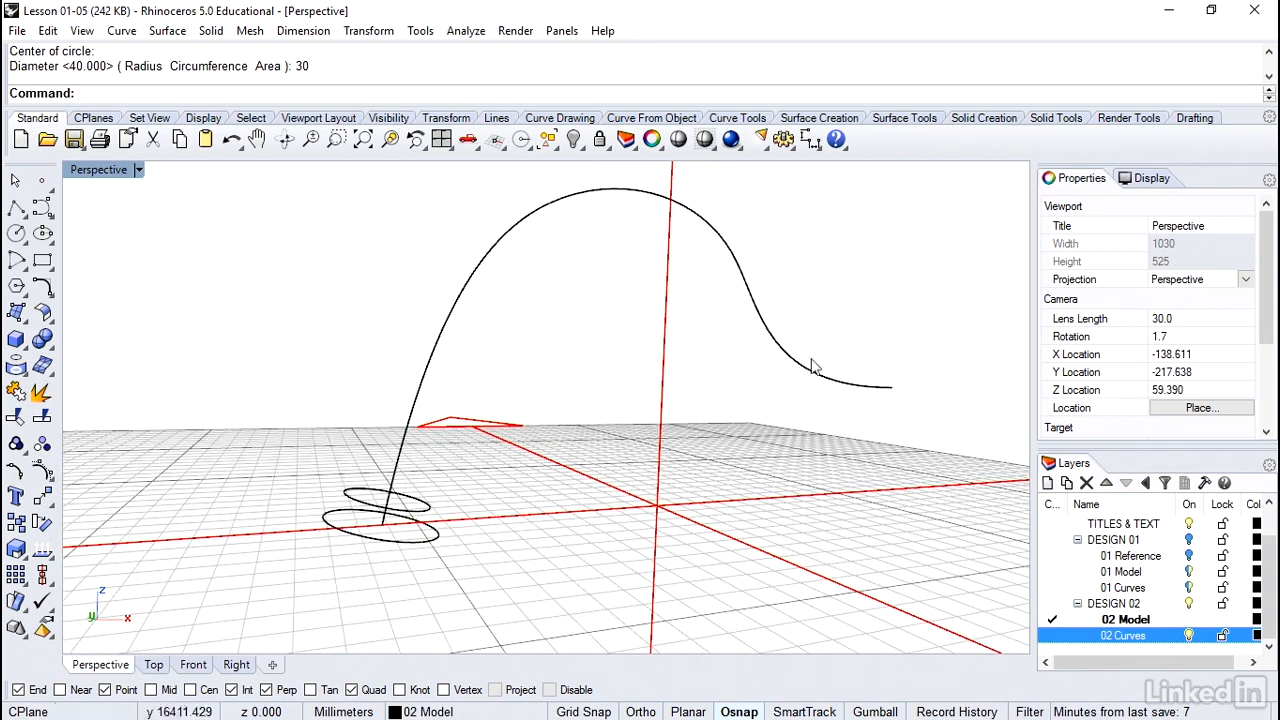
click(376, 36)
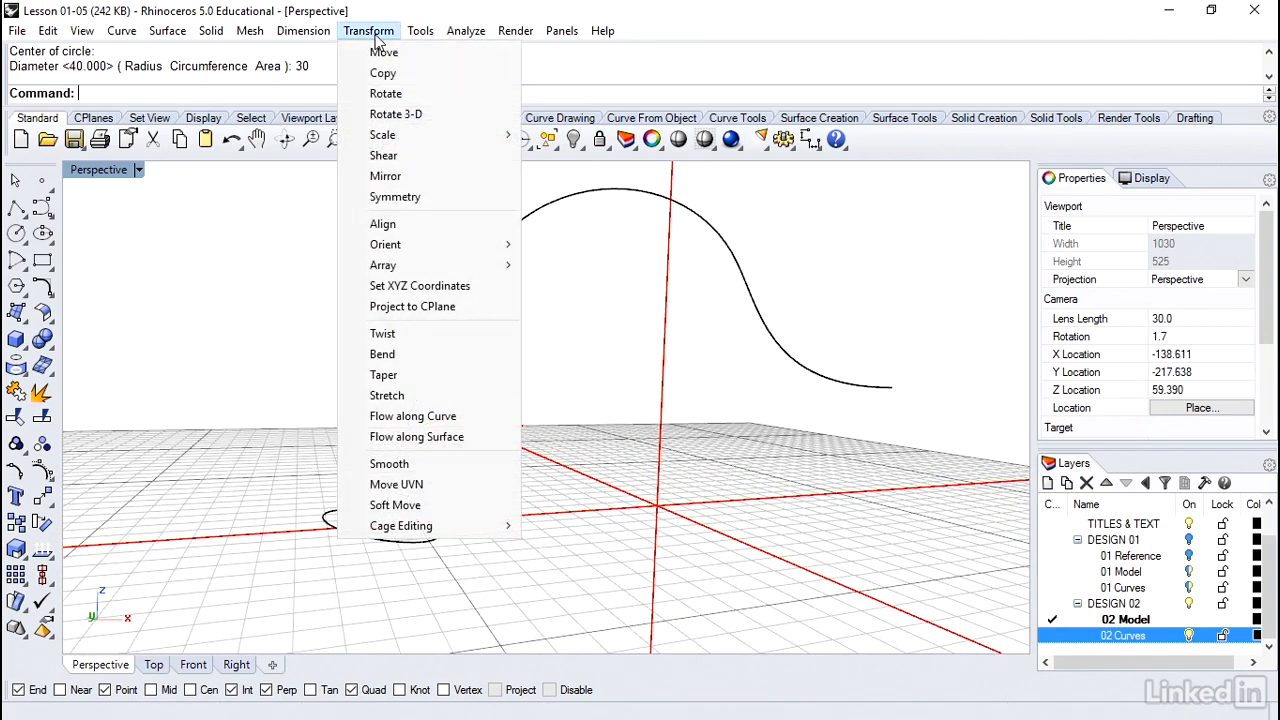
mouse_move(480, 265)
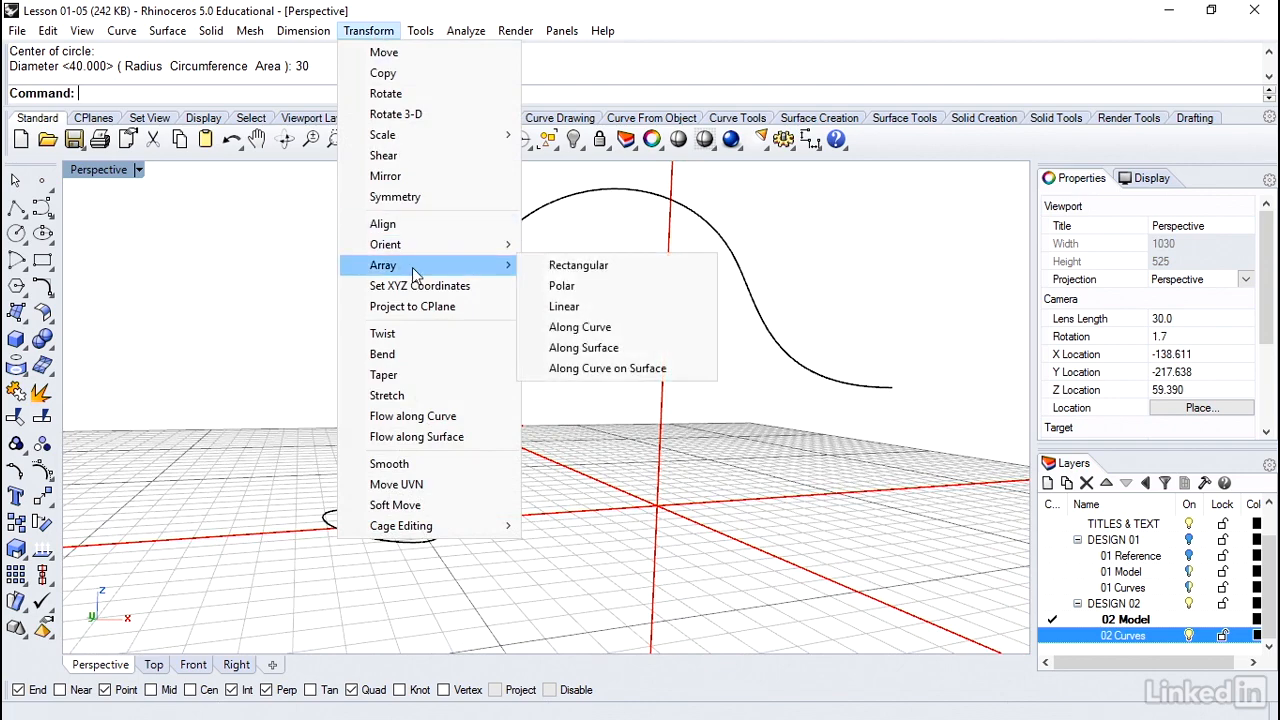
click(555, 330)
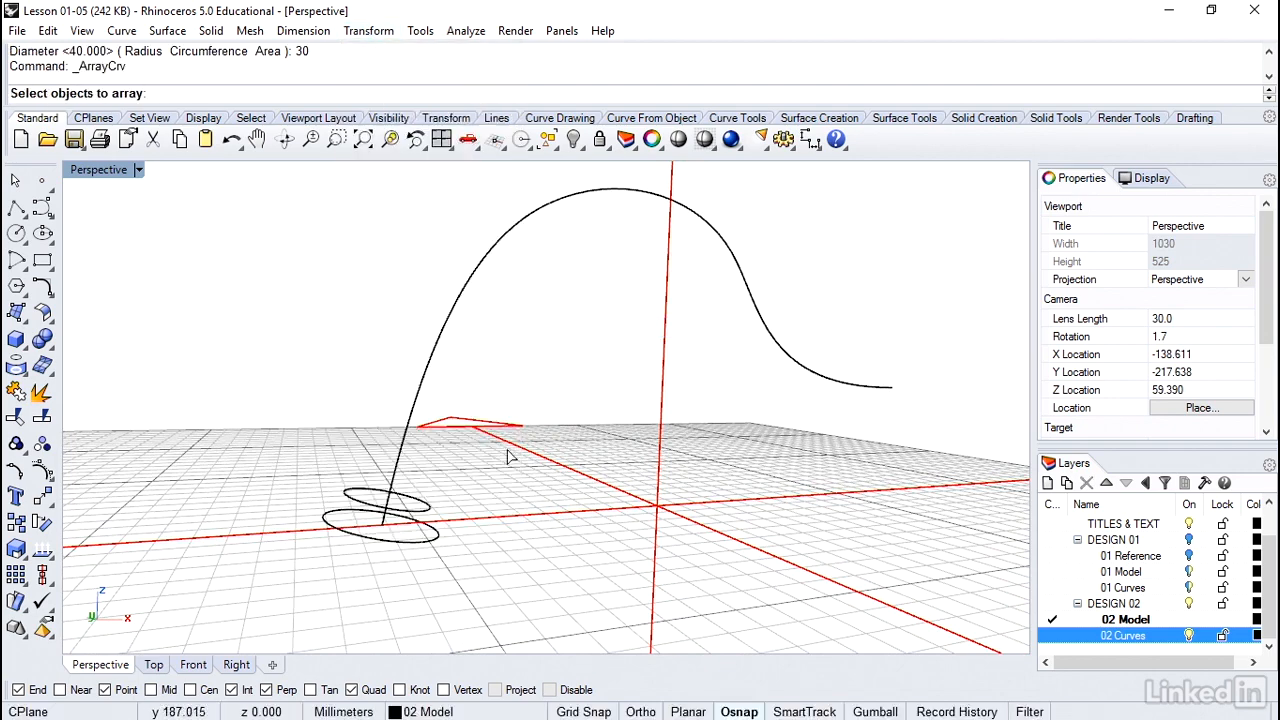
click(437, 540)
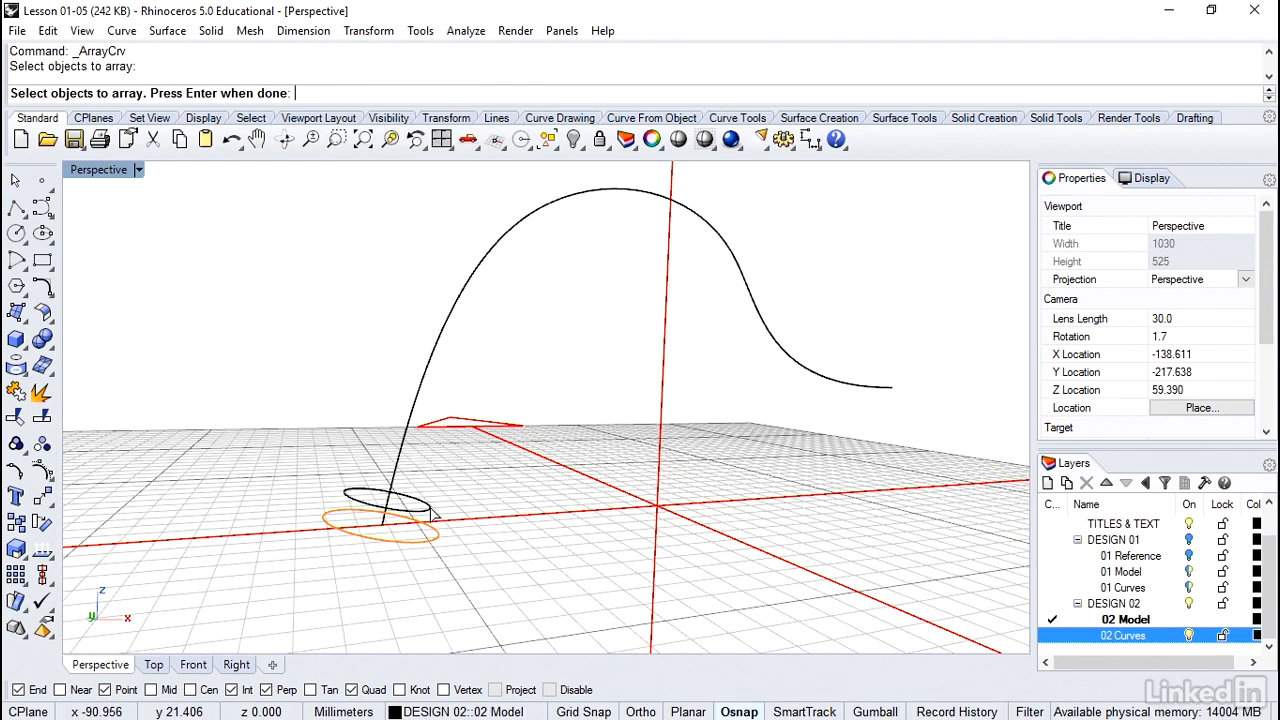
click(432, 510)
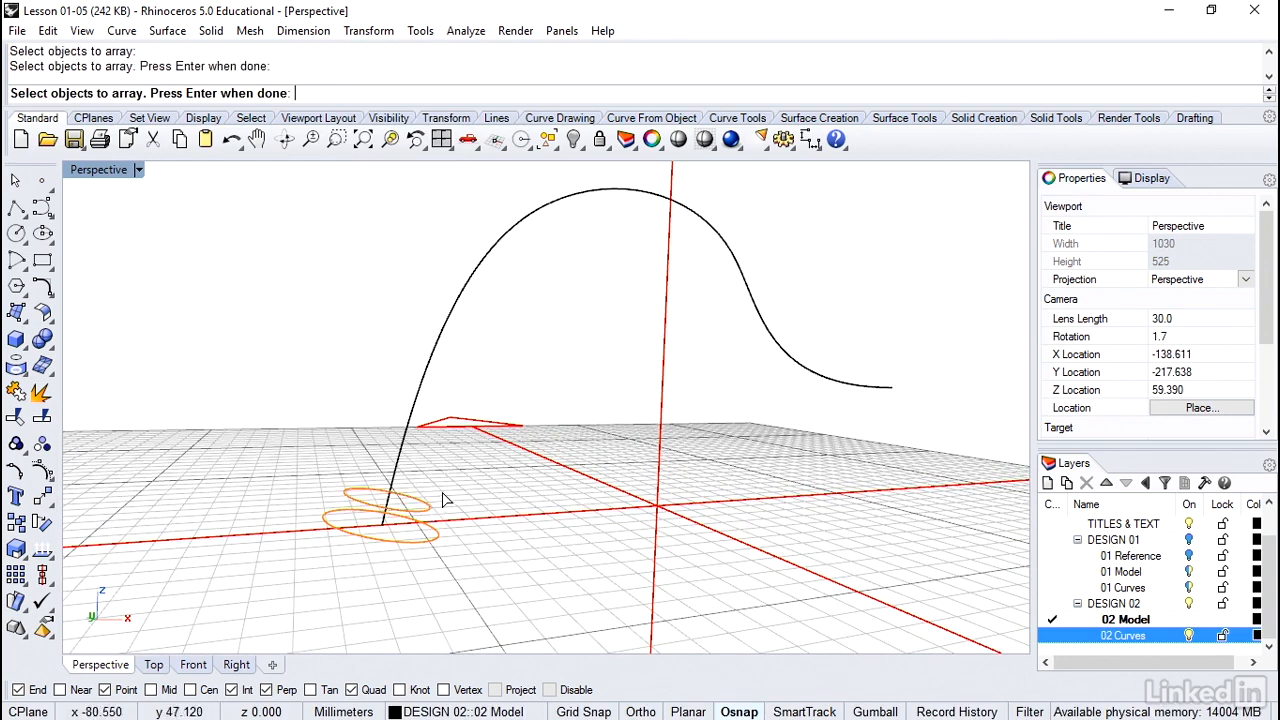
key(Return)
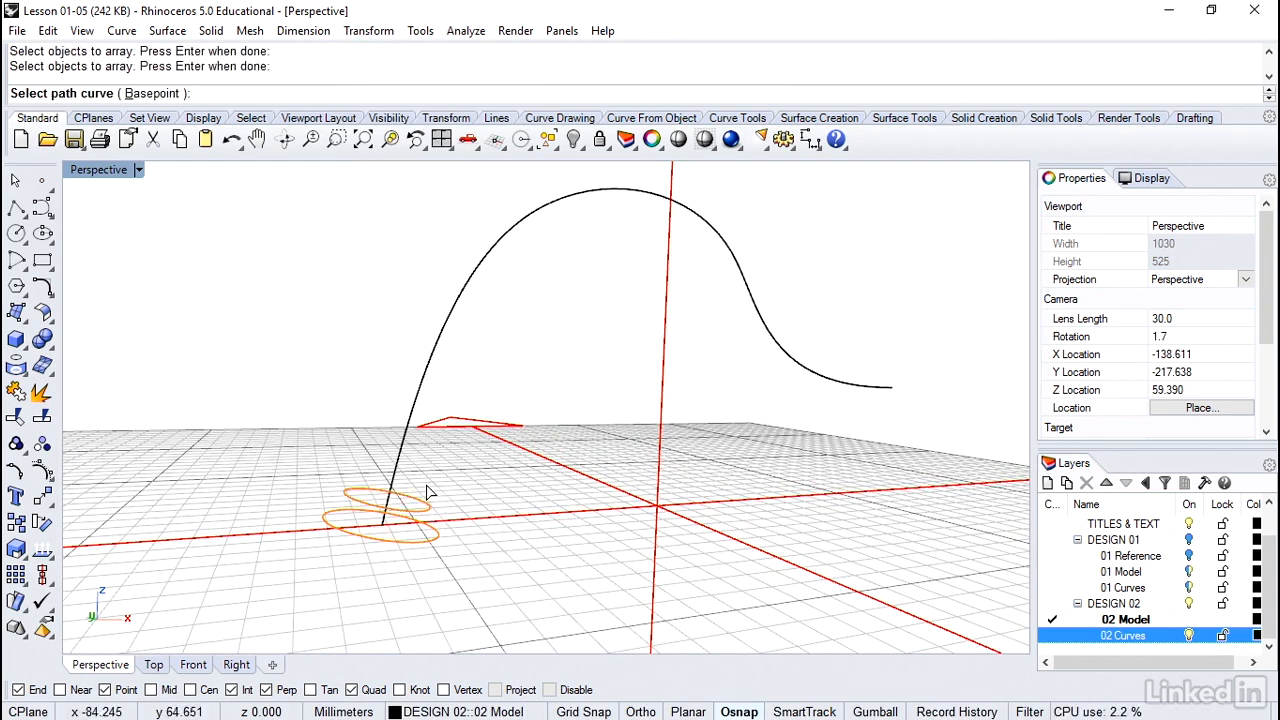
click(396, 482)
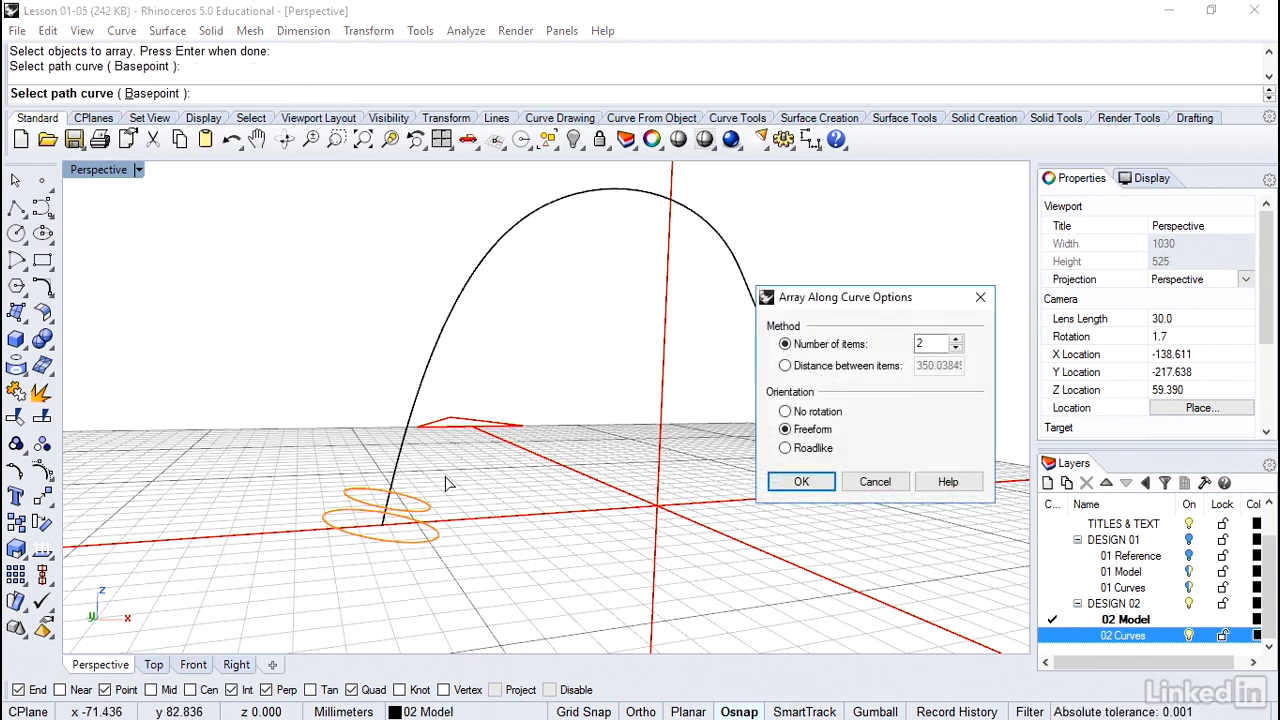
drag(827, 300, 701, 323)
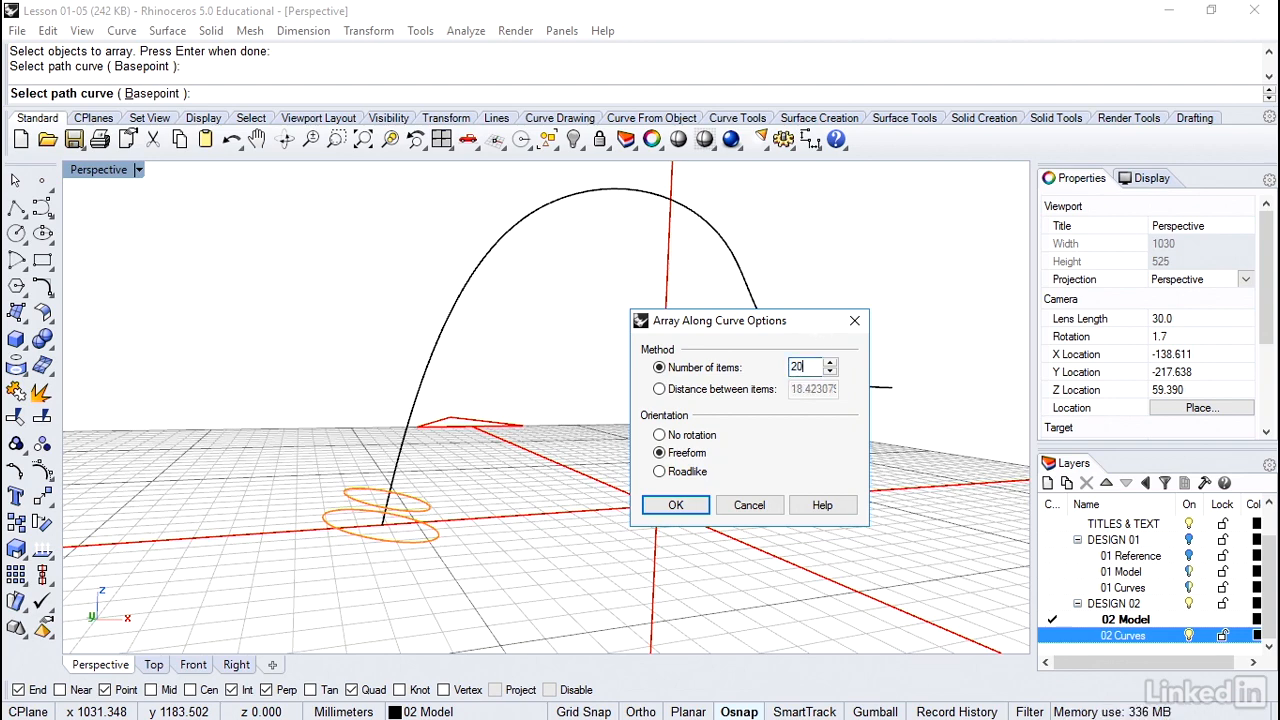
click(676, 505)
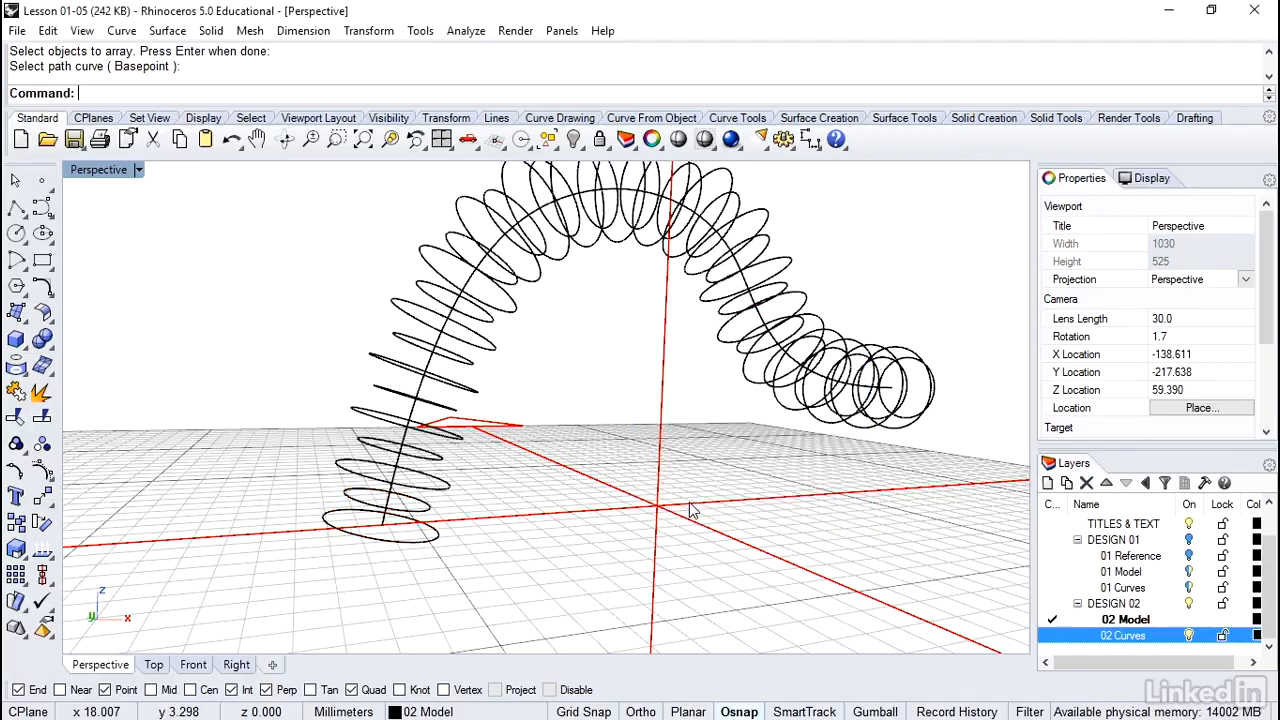
Step: Start a loft through all the arrayed circles, leaving out the path curve, and accept the seam points without adjusting them
right_drag(690, 503, 694, 503)
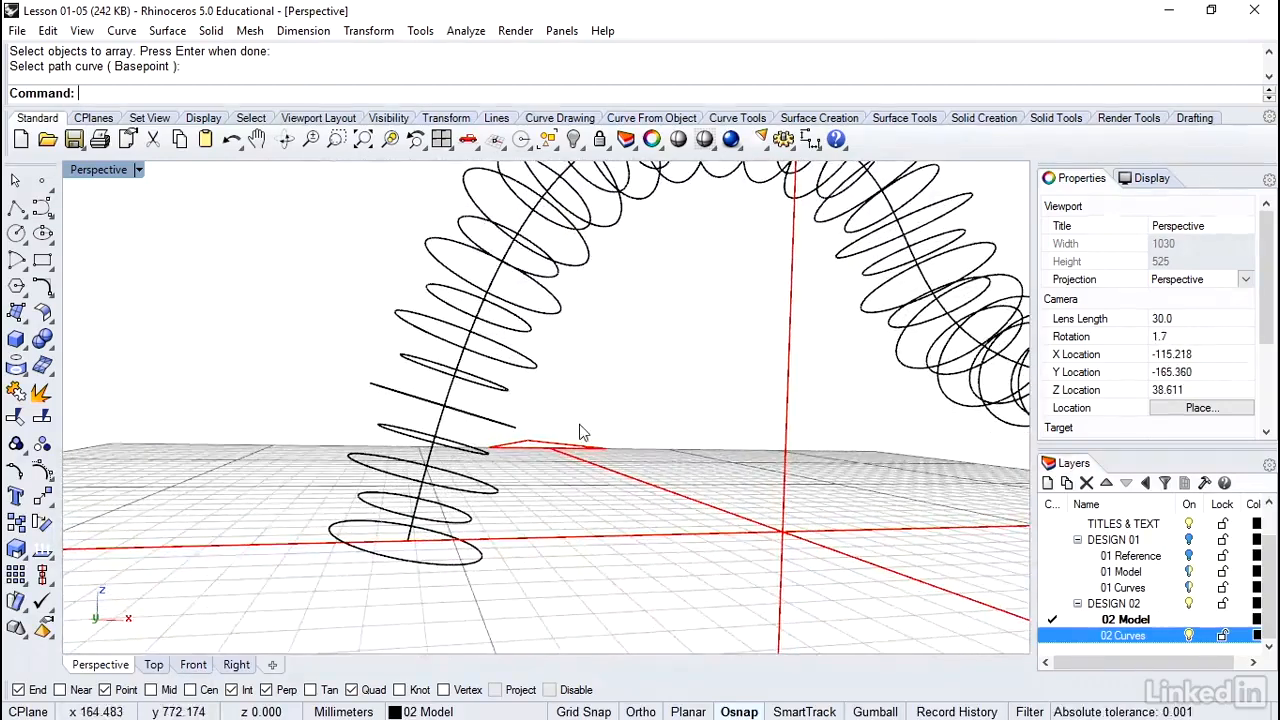
right_drag(583, 432, 583, 432)
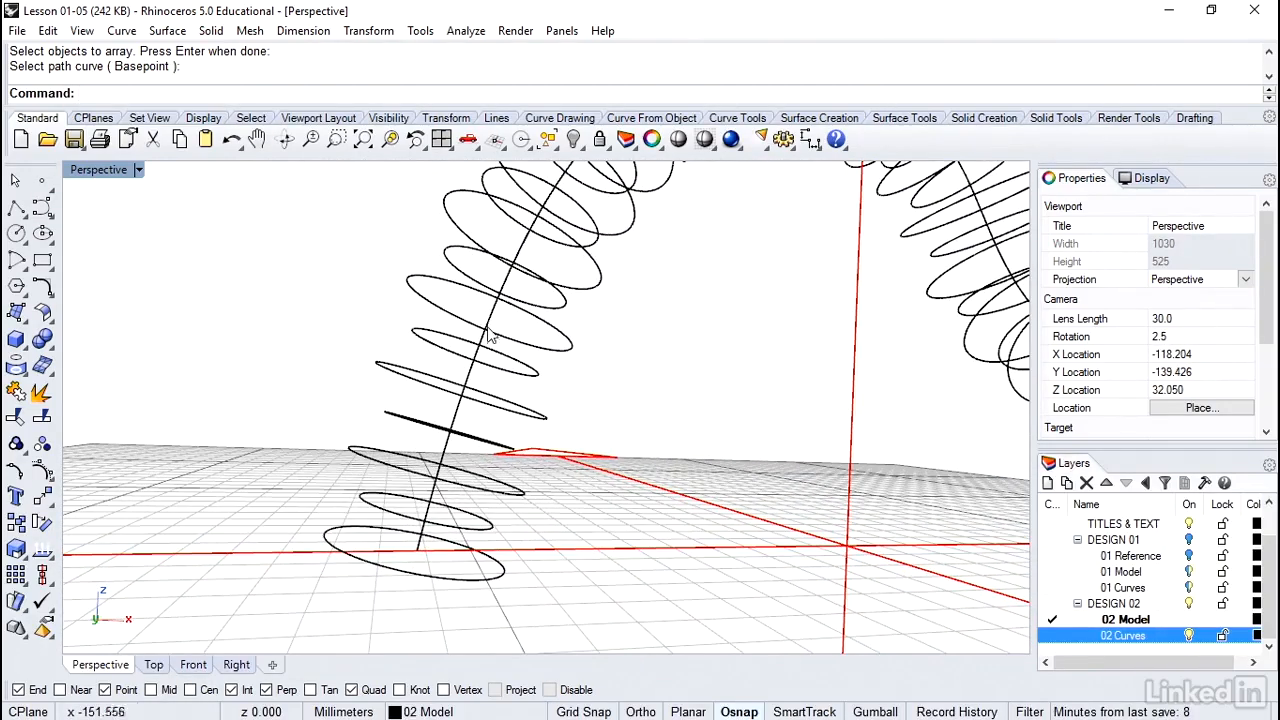
right_drag(467, 466, 447, 452)
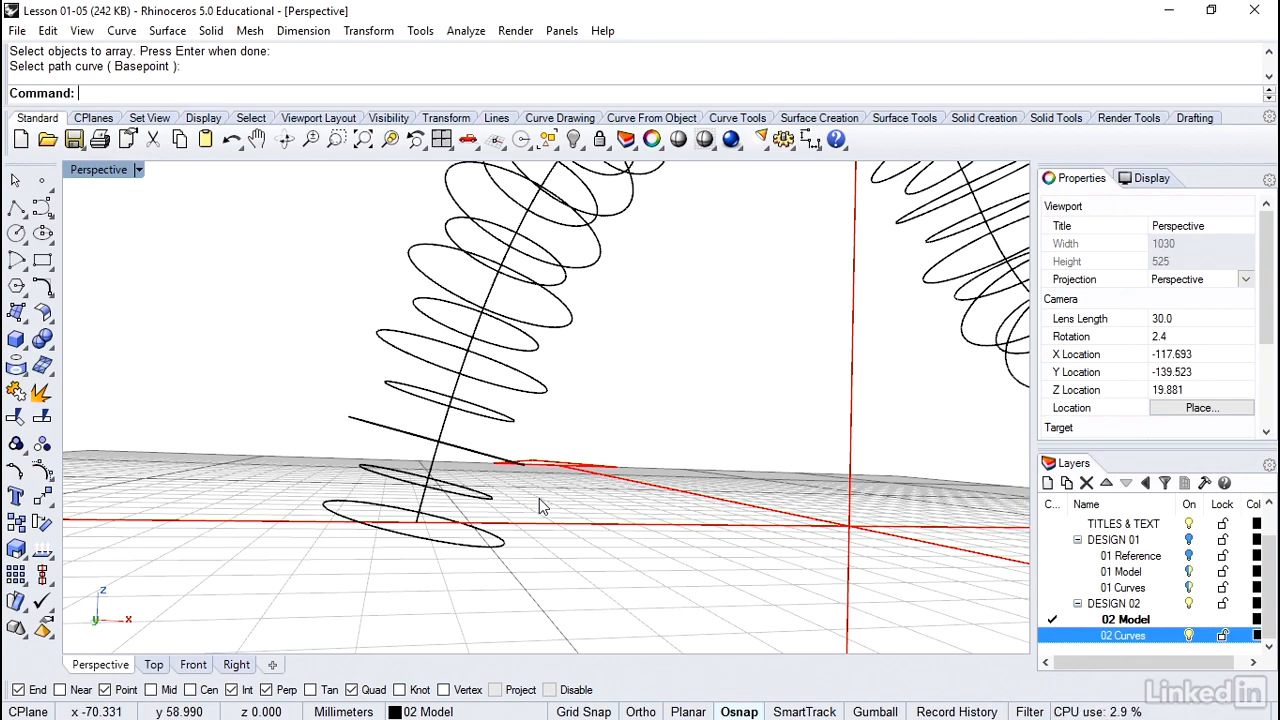
right_drag(539, 498, 335, 186)
scroll(539, 498, down, 4)
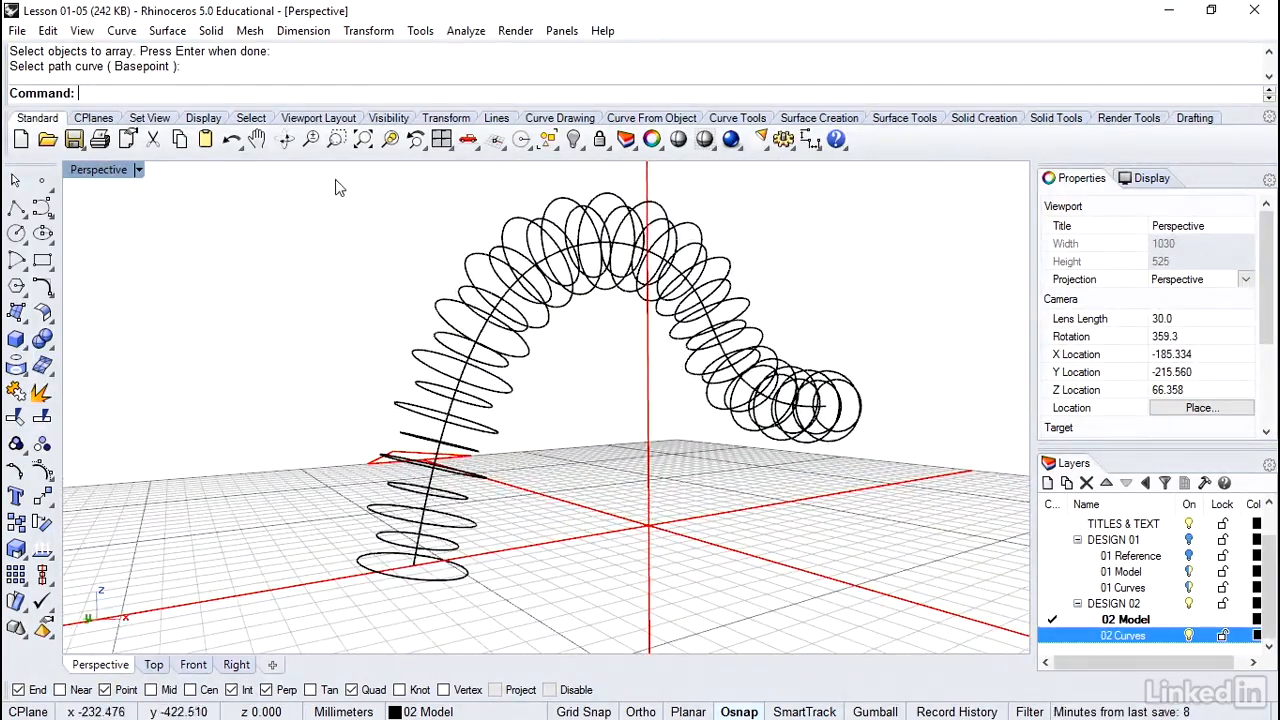
drag(263, 173, 928, 615)
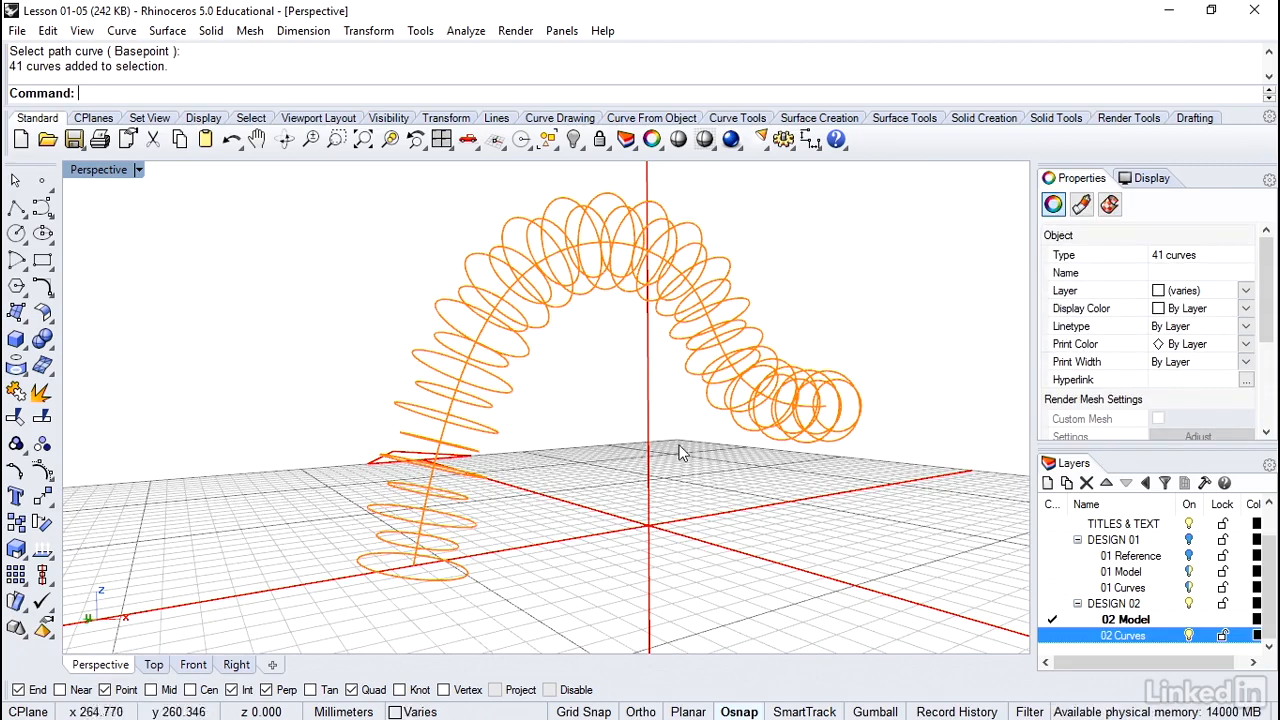
ctrl+click(484, 336)
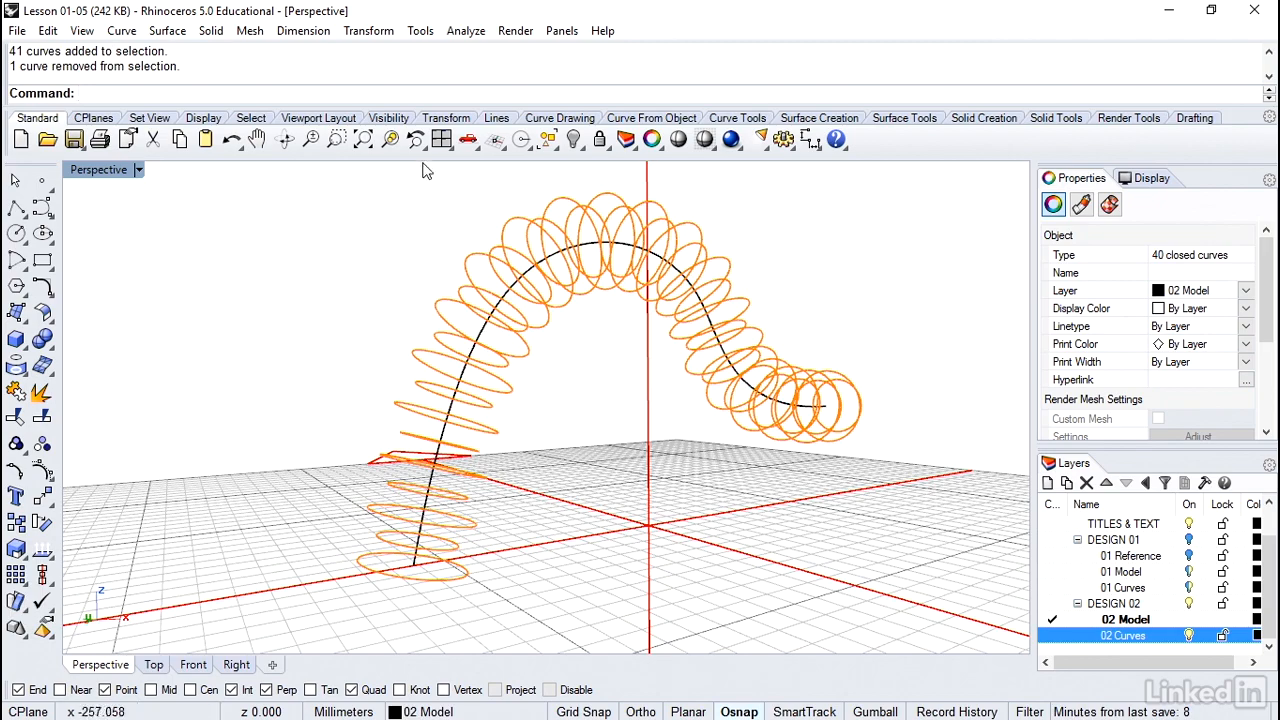
click(167, 30)
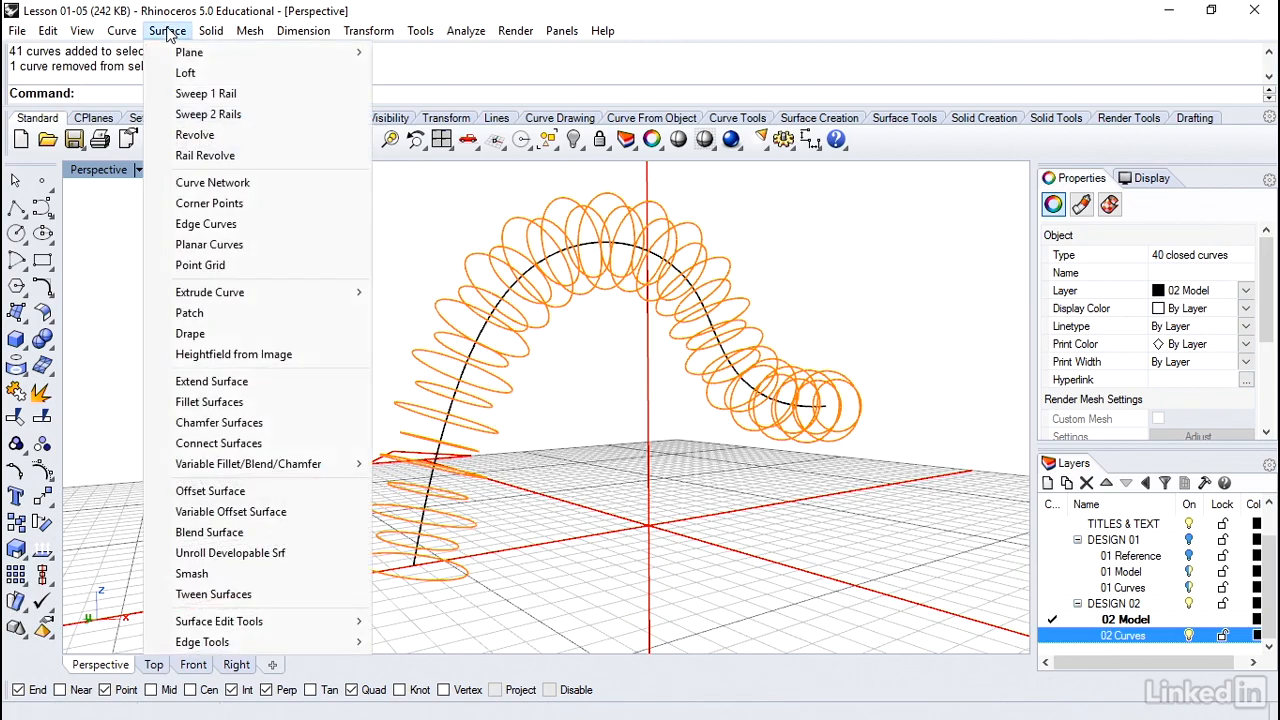
click(188, 73)
scroll(563, 443, up, 5)
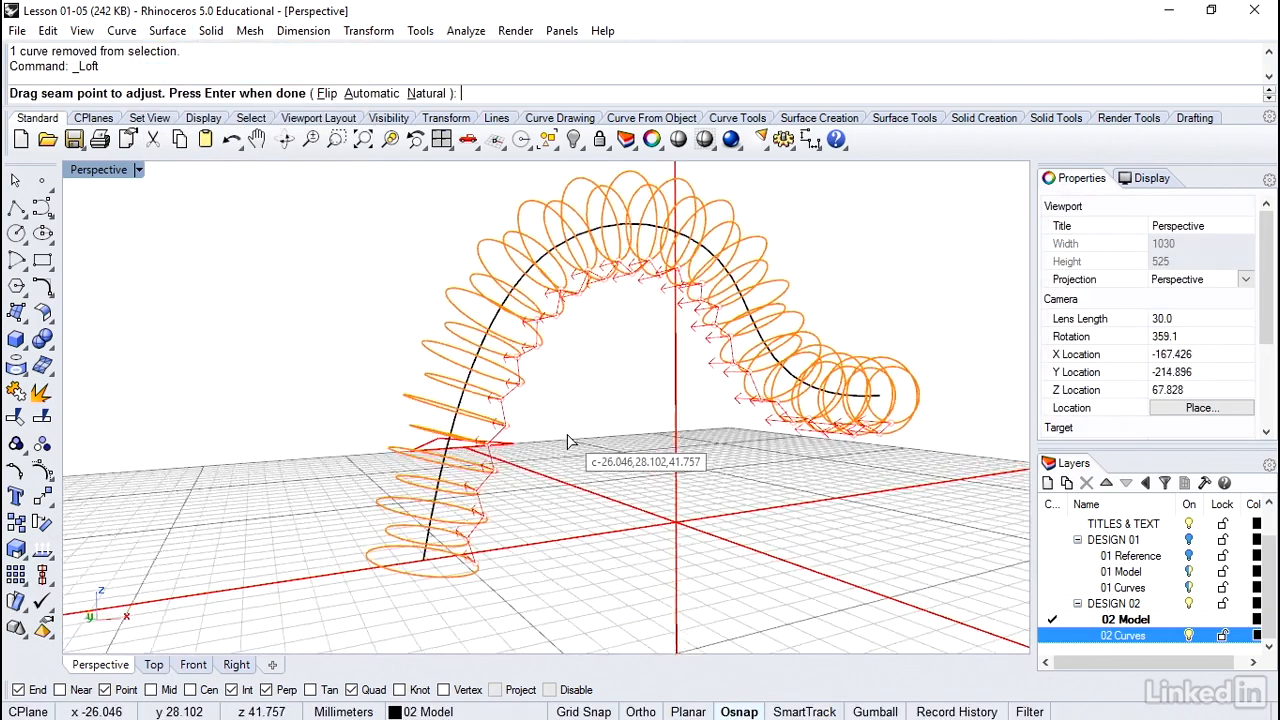
right_drag(567, 441, 567, 441)
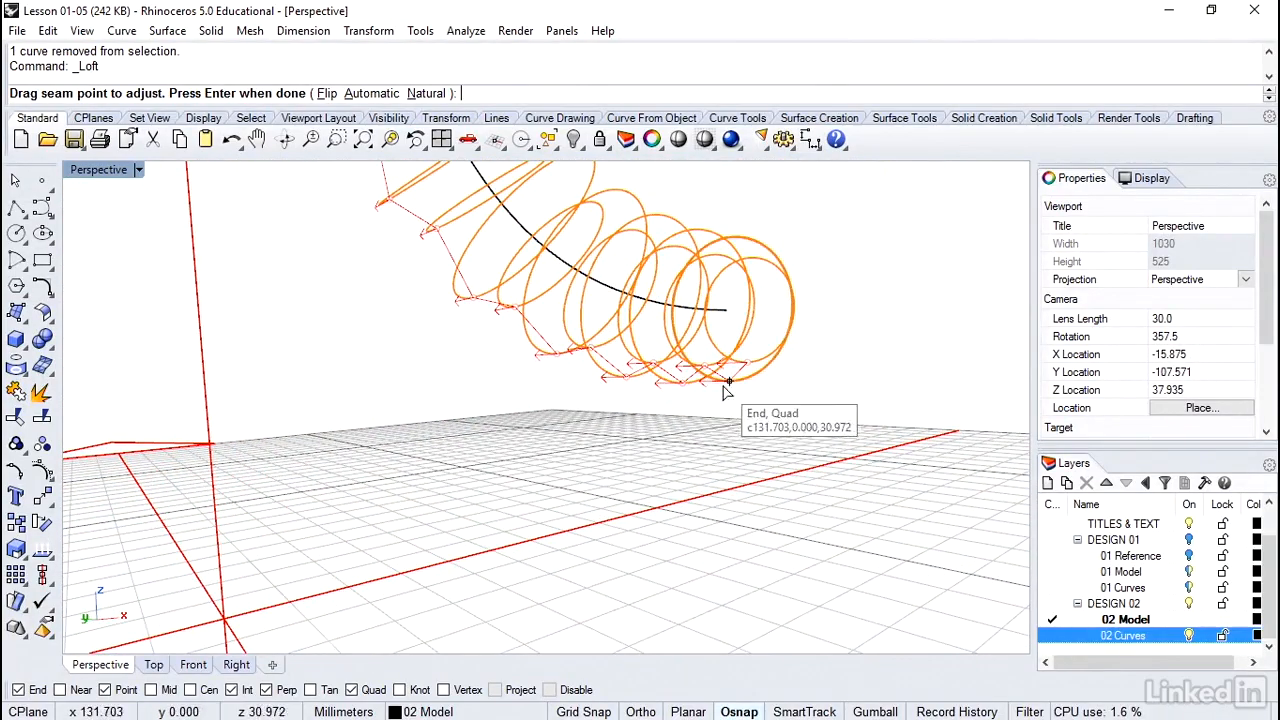
right_drag(685, 432, 685, 432)
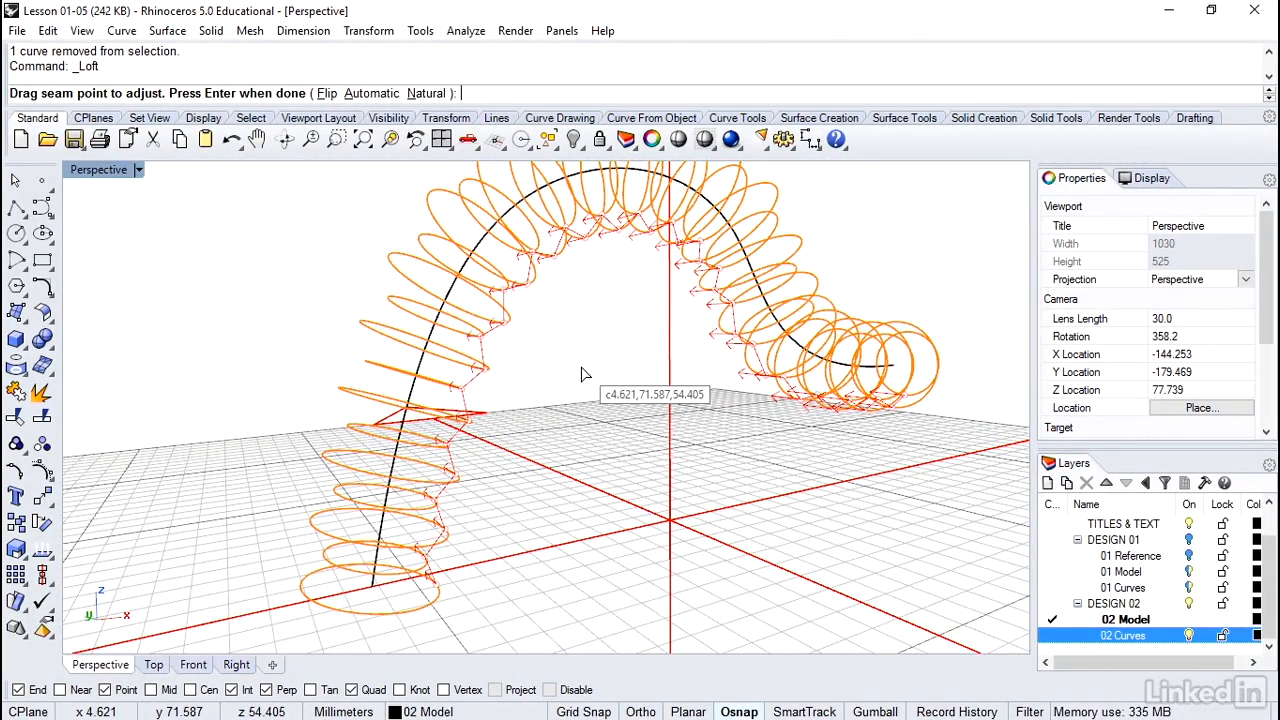
key(Return)
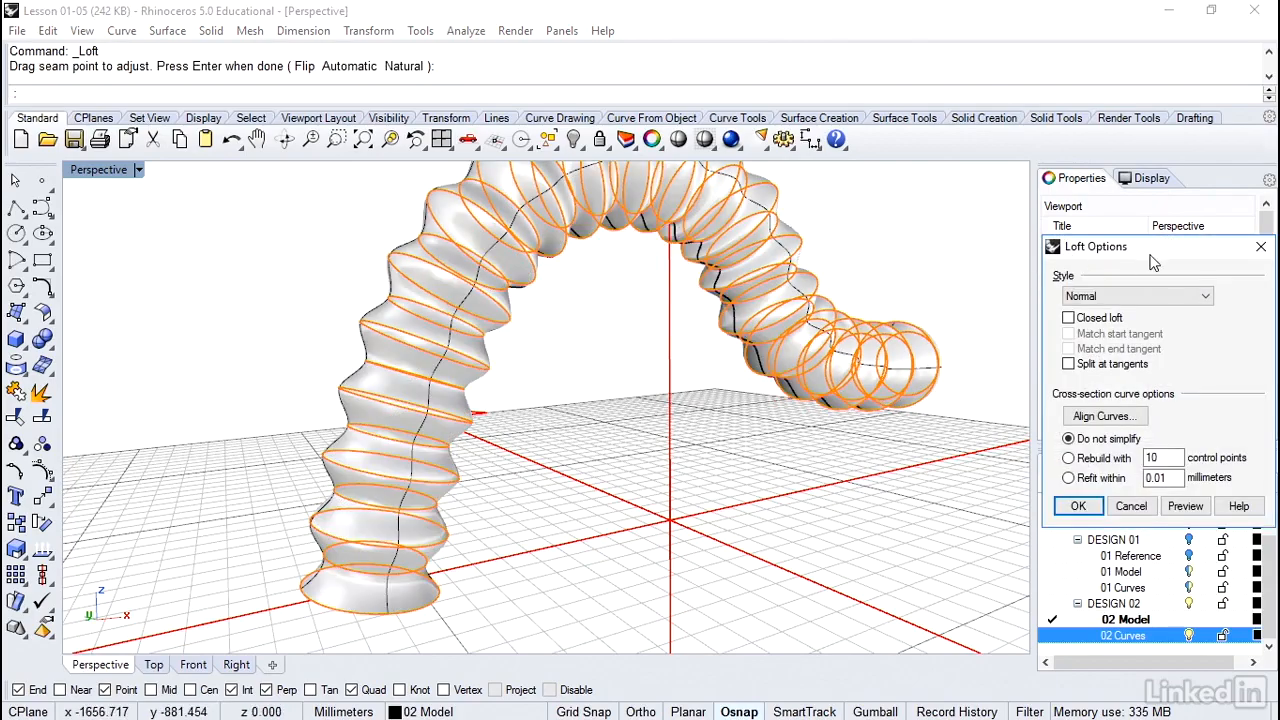
Step: Preview the duct loft with the Straight sections style
shift+right_drag(1016, 268, 898, 300)
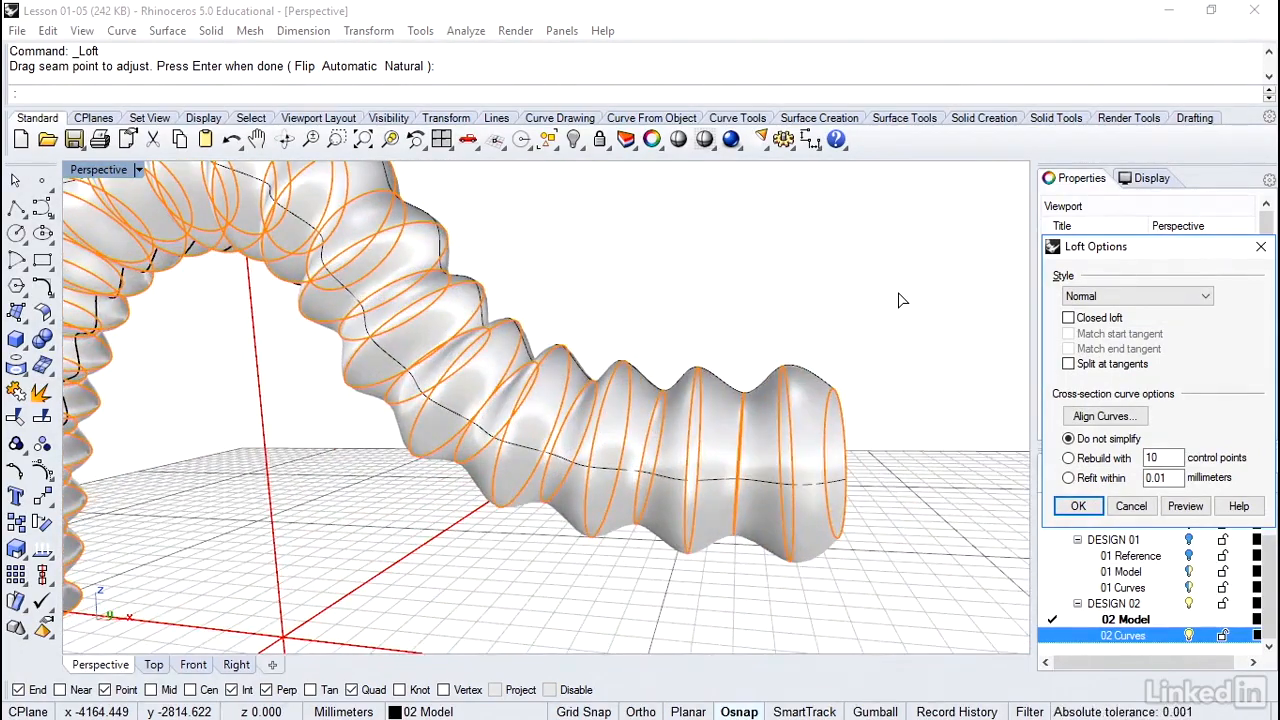
click(1100, 298)
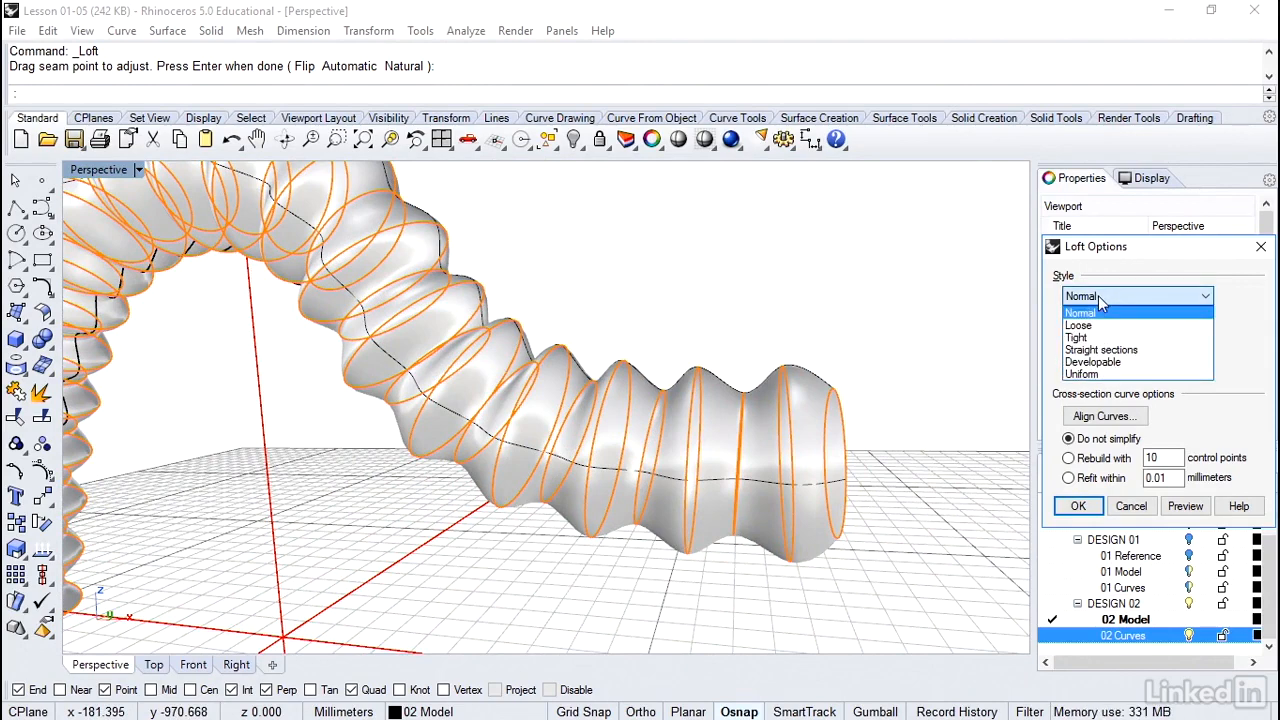
click(1100, 351)
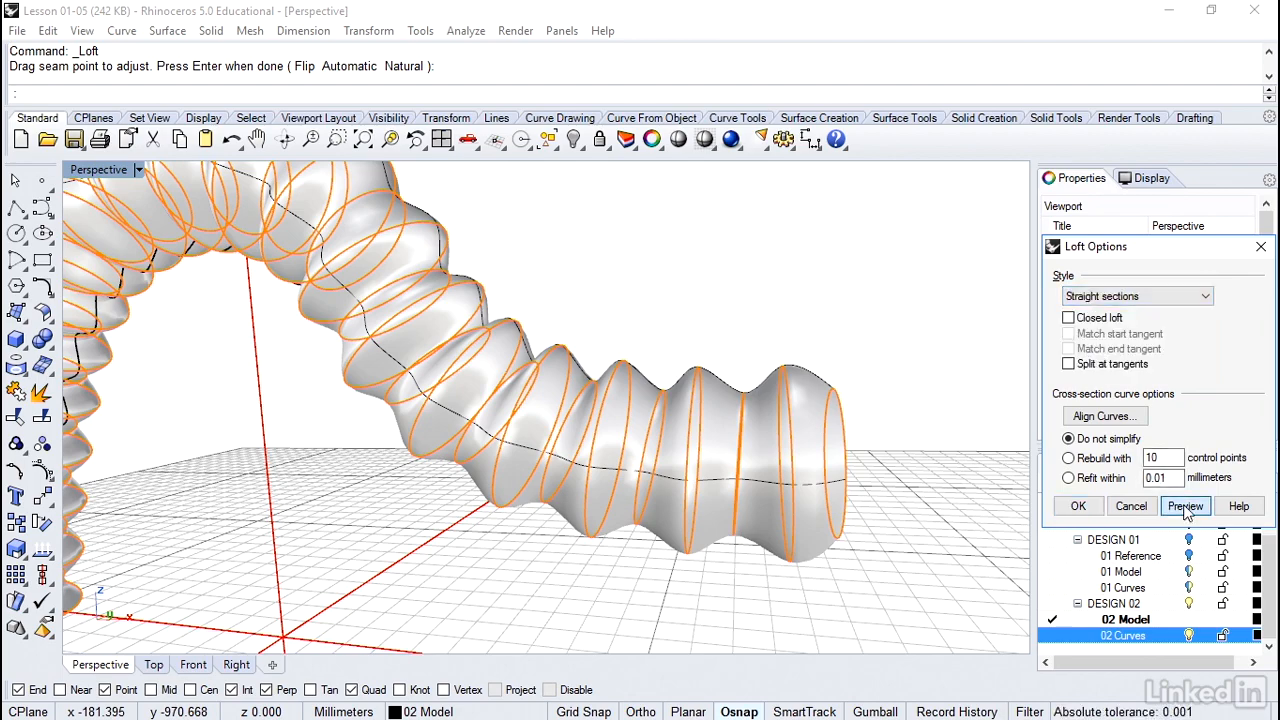
click(1185, 507)
right_drag(894, 307, 894, 307)
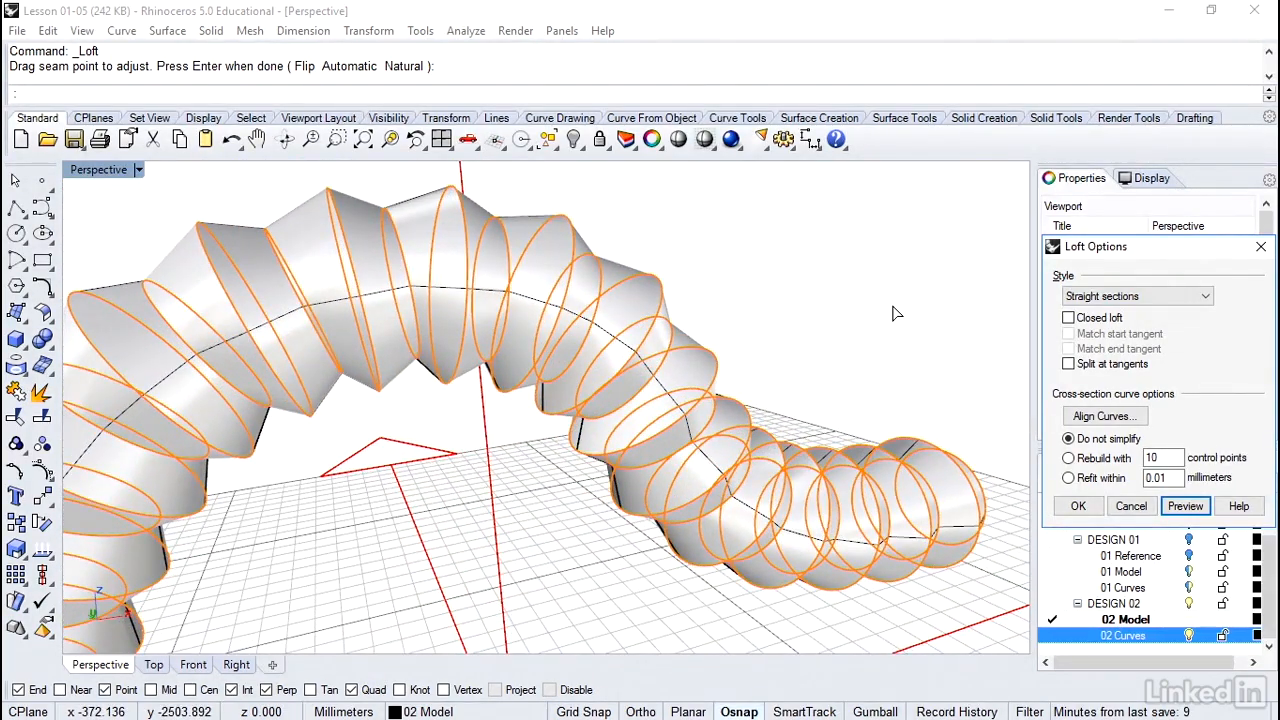
Step: Set the loft style to Normal, preview the duct, and create the surface without simplifying the cross-section curves
click(1090, 300)
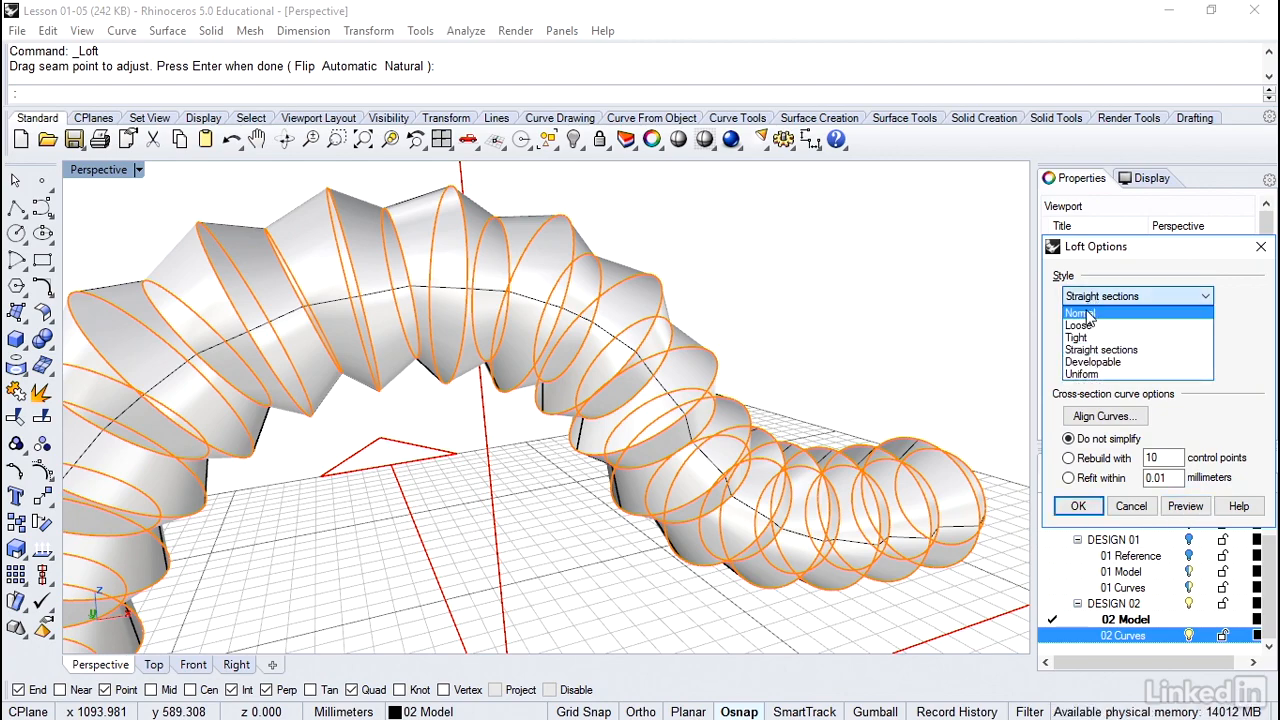
click(1090, 314)
click(1187, 507)
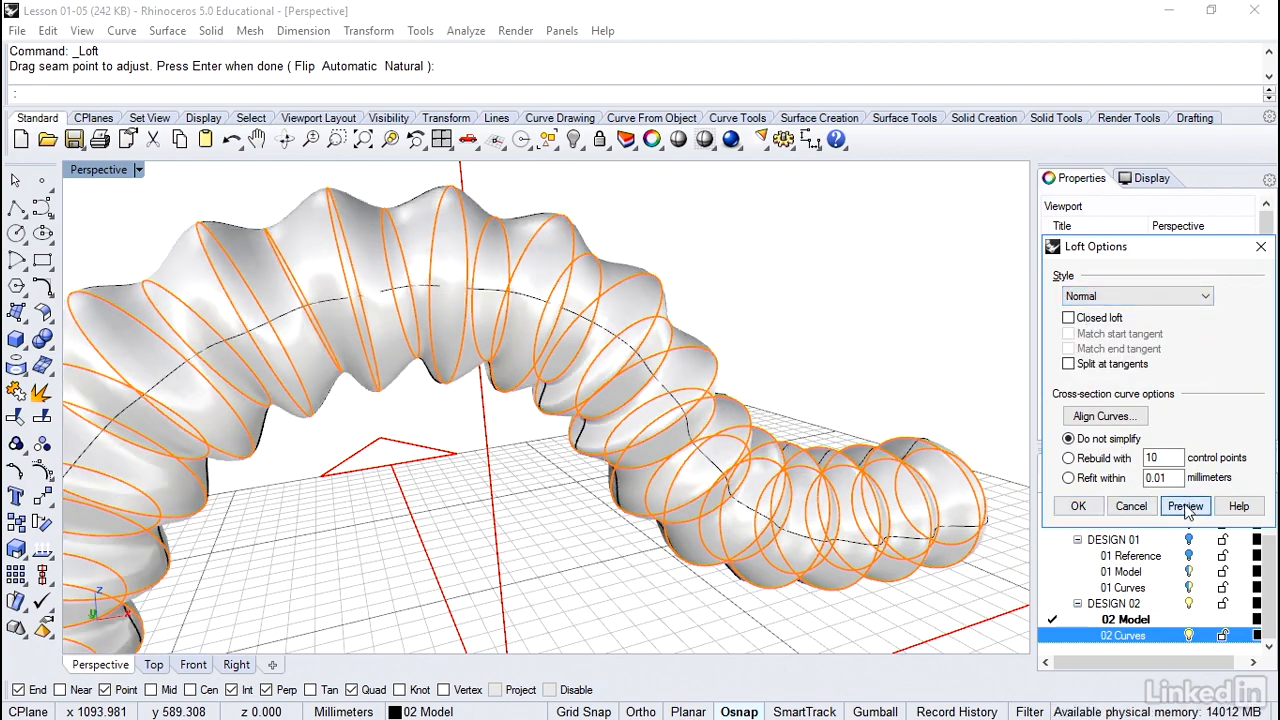
right_drag(913, 347, 905, 356)
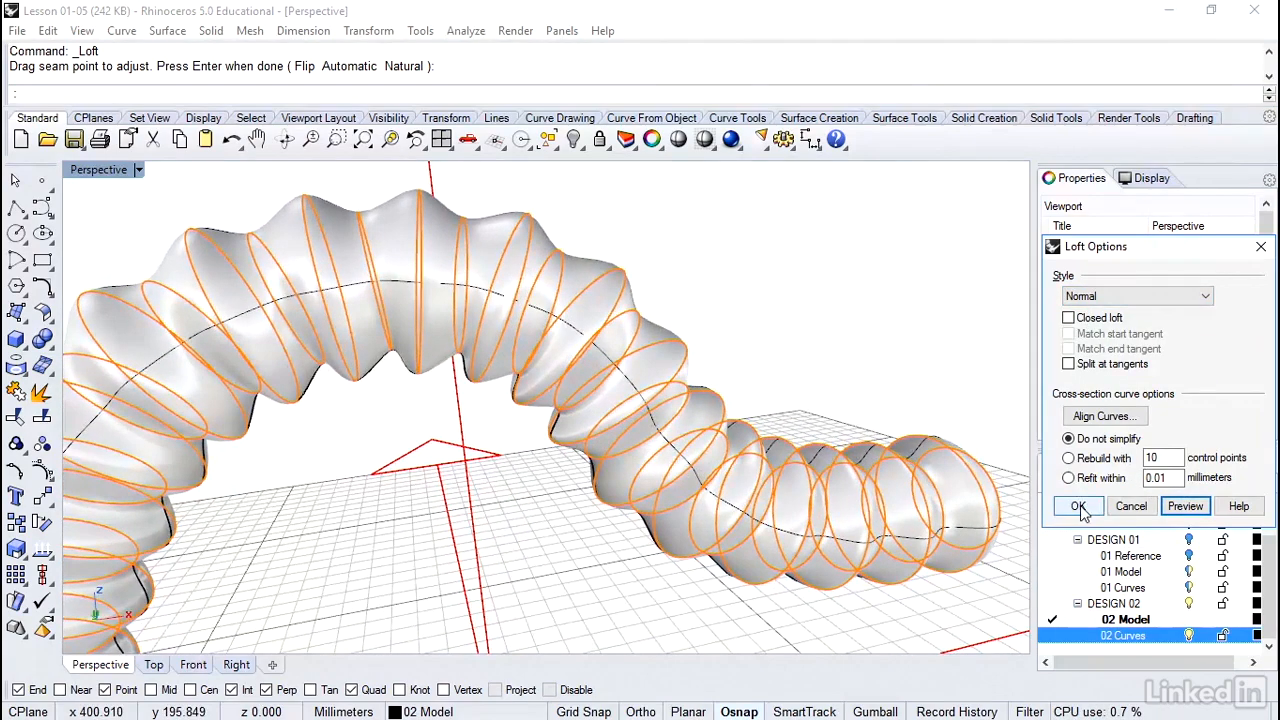
click(1080, 507)
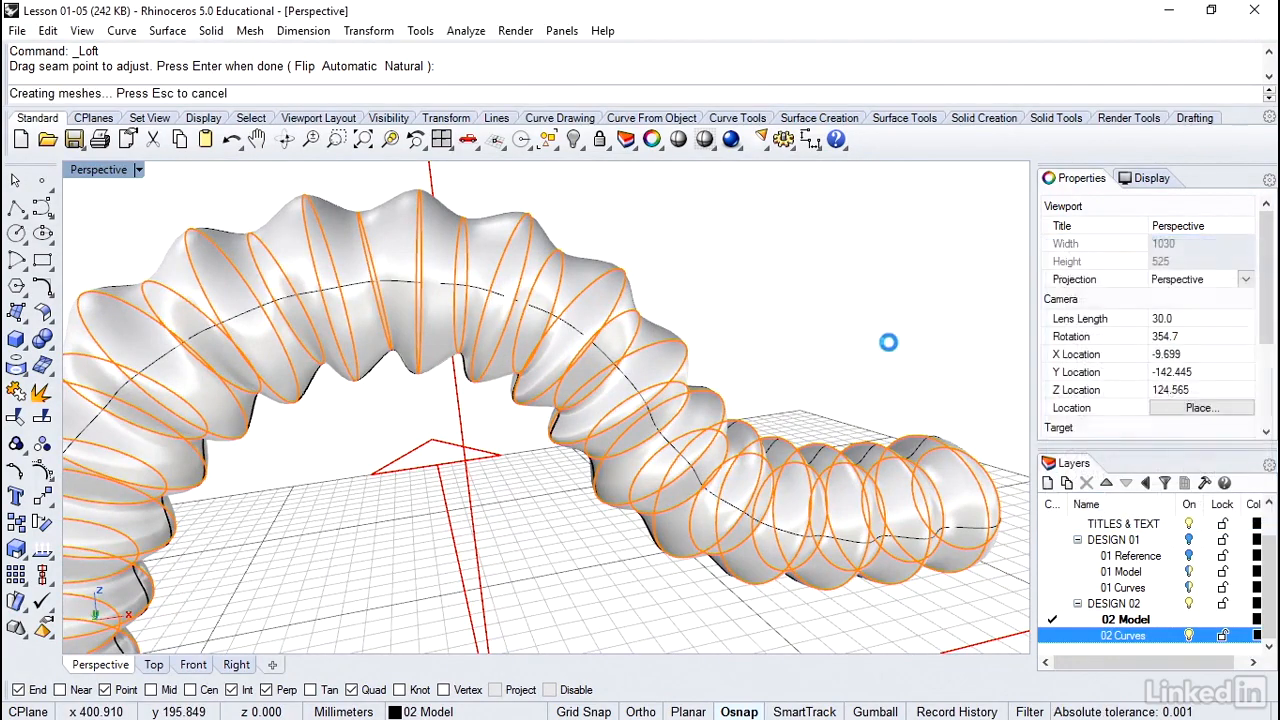